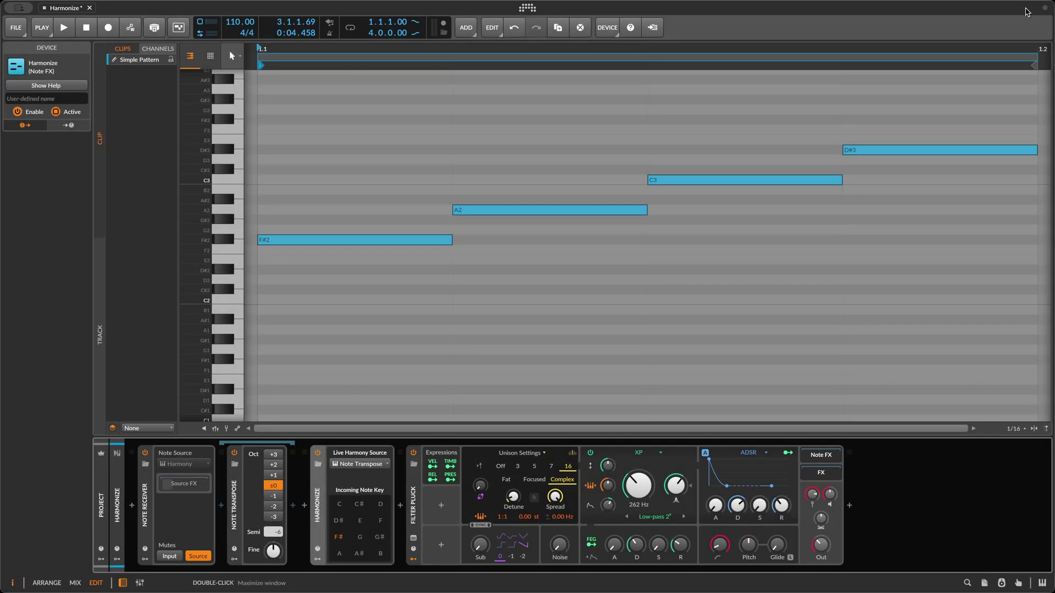
# Step: Play the Simple Pattern clip with Harmonize enabled, then with Harmonize bypassed, to compare the sound
pyautogui.hotkey('ctrl', 'r')
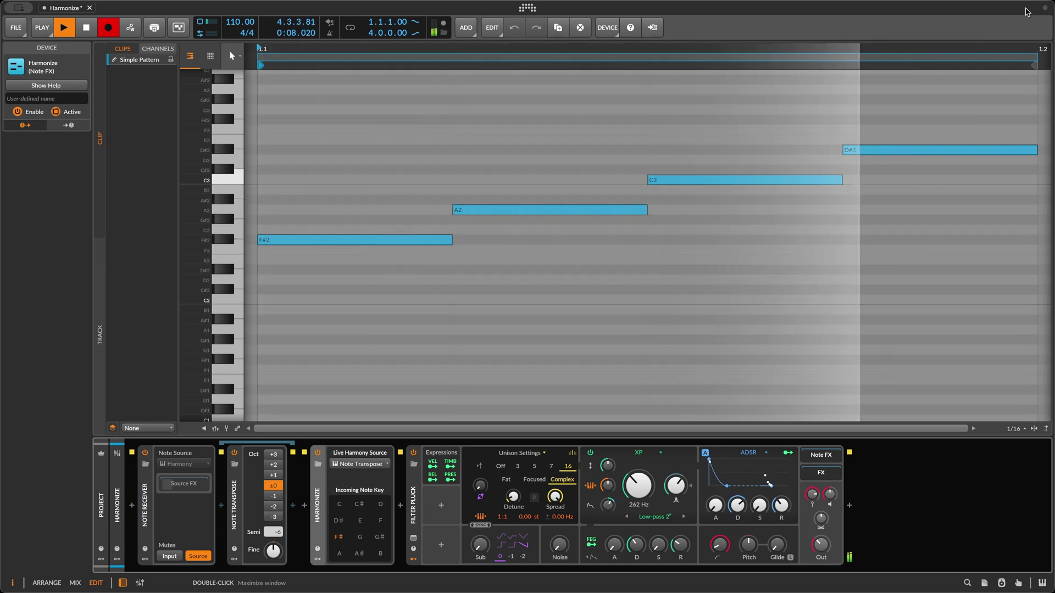
pyautogui.press('space')
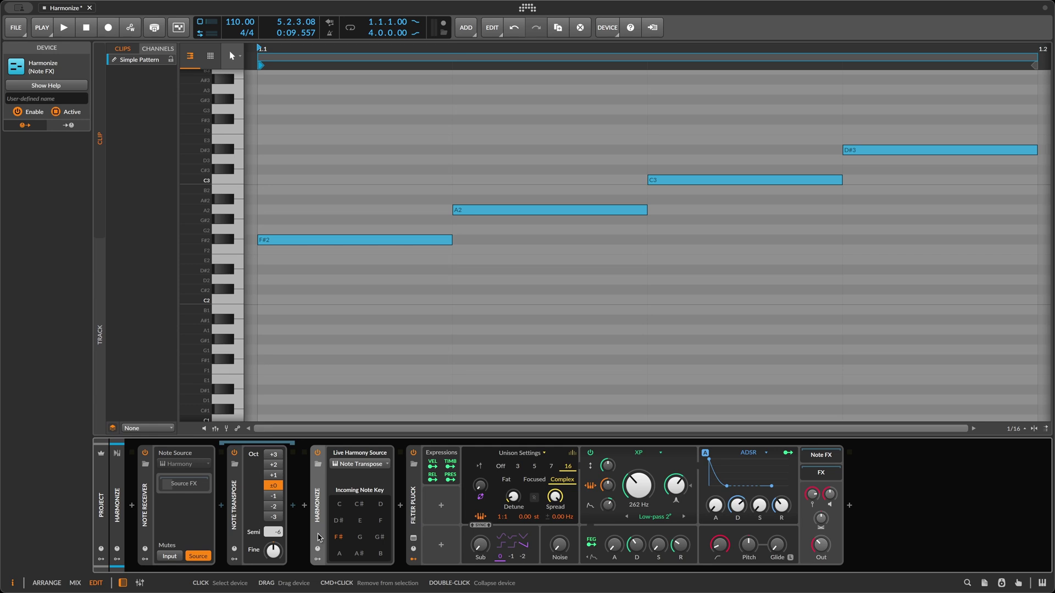
pyautogui.click(318, 454)
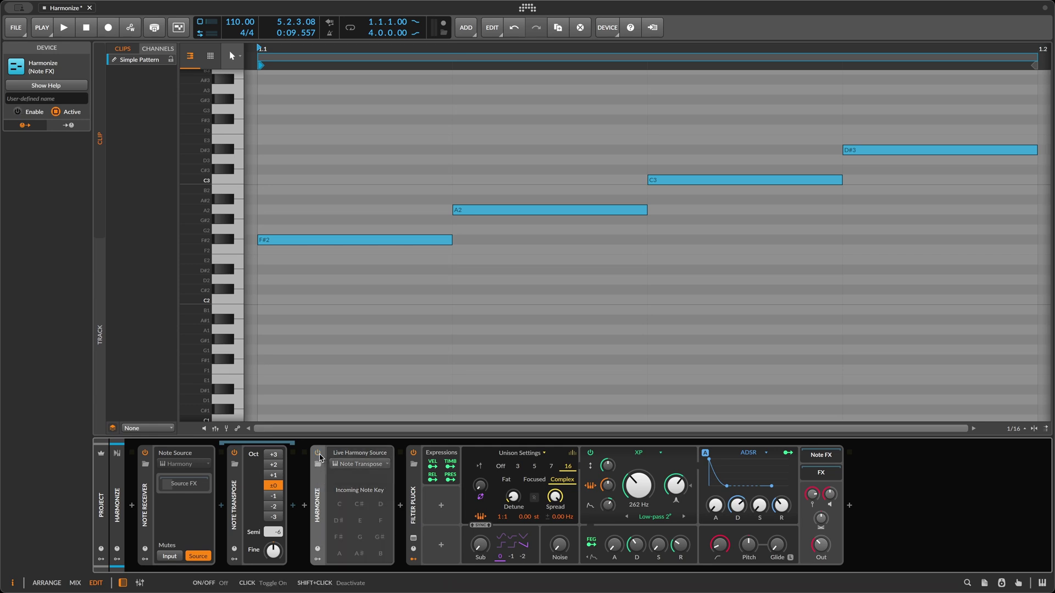
pyautogui.press('r')
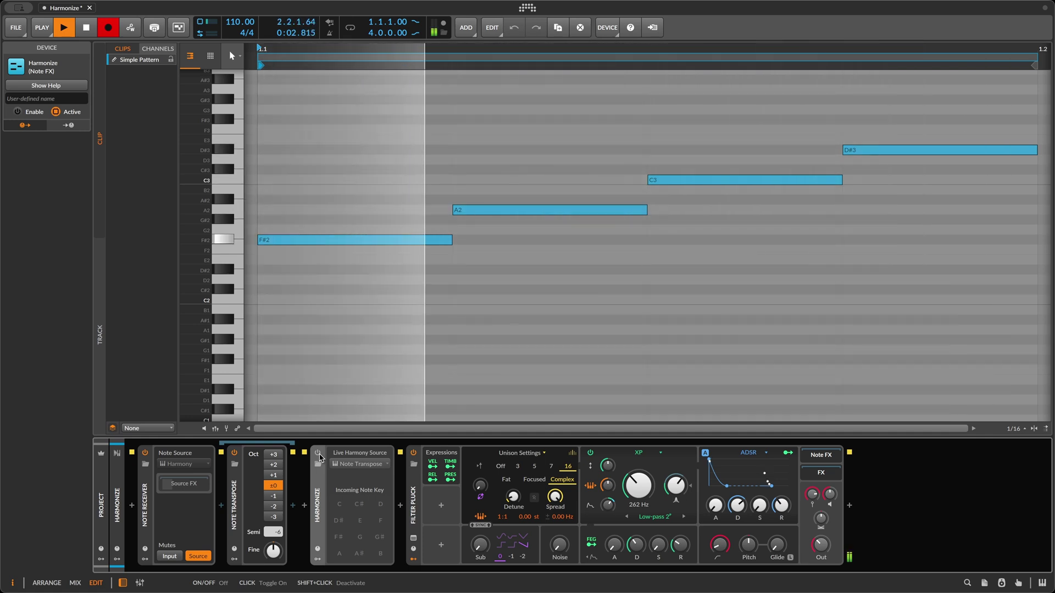
pyautogui.press('space')
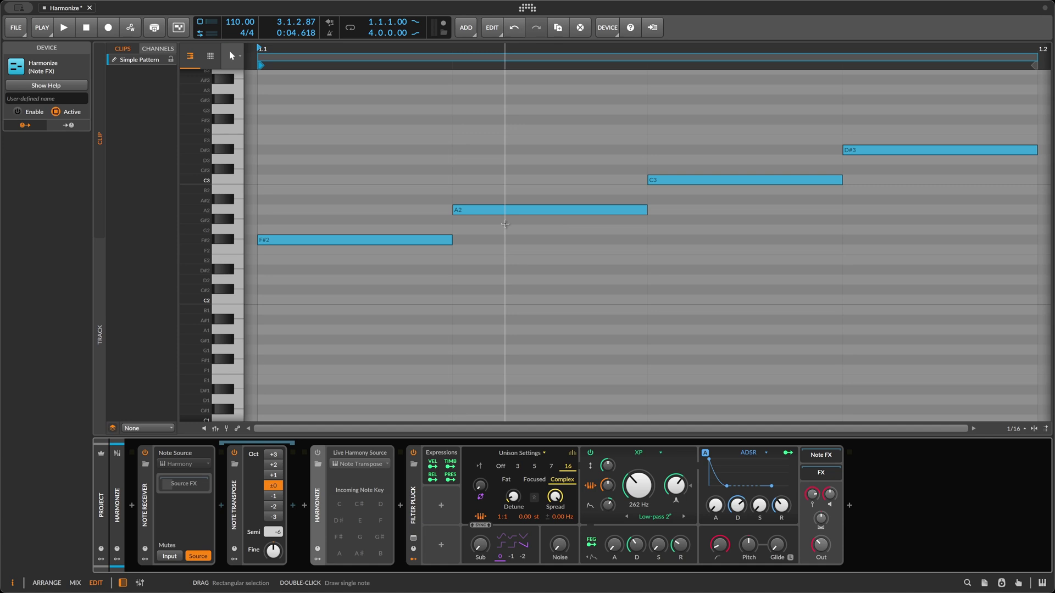
# Step: Re-enable the Harmonize device and play the Simple Pattern clip through it twice
pyautogui.click(317, 452)
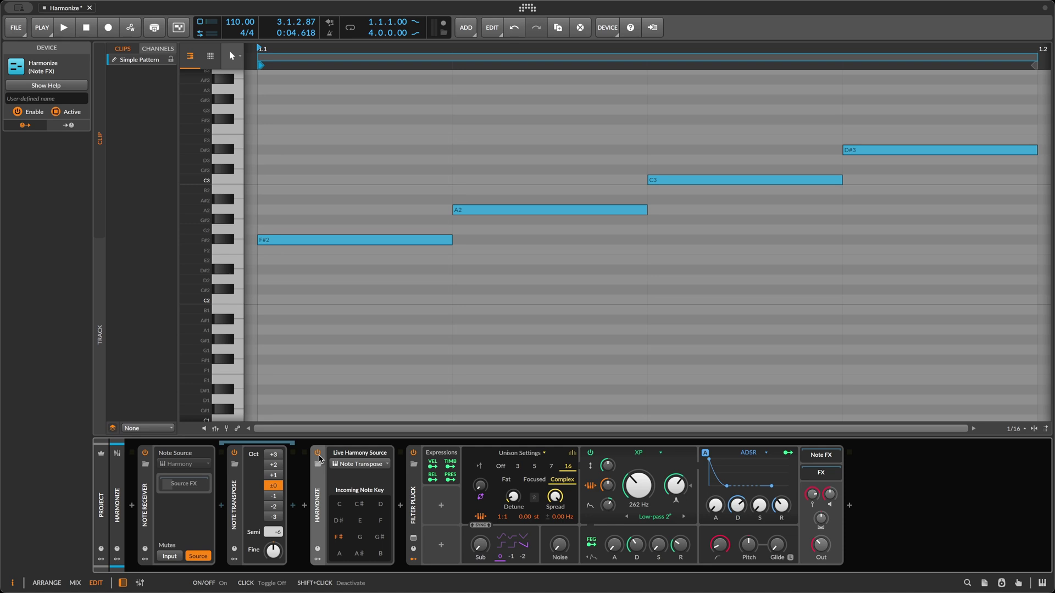
pyautogui.hotkey('ctrl', 'r')
pyautogui.press('space')
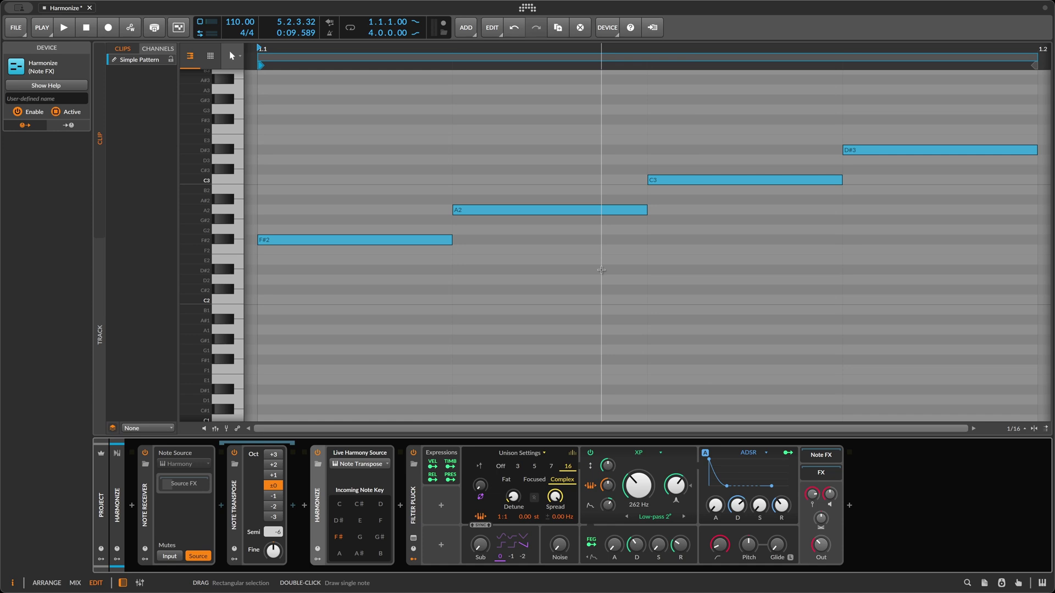
pyautogui.press('r')
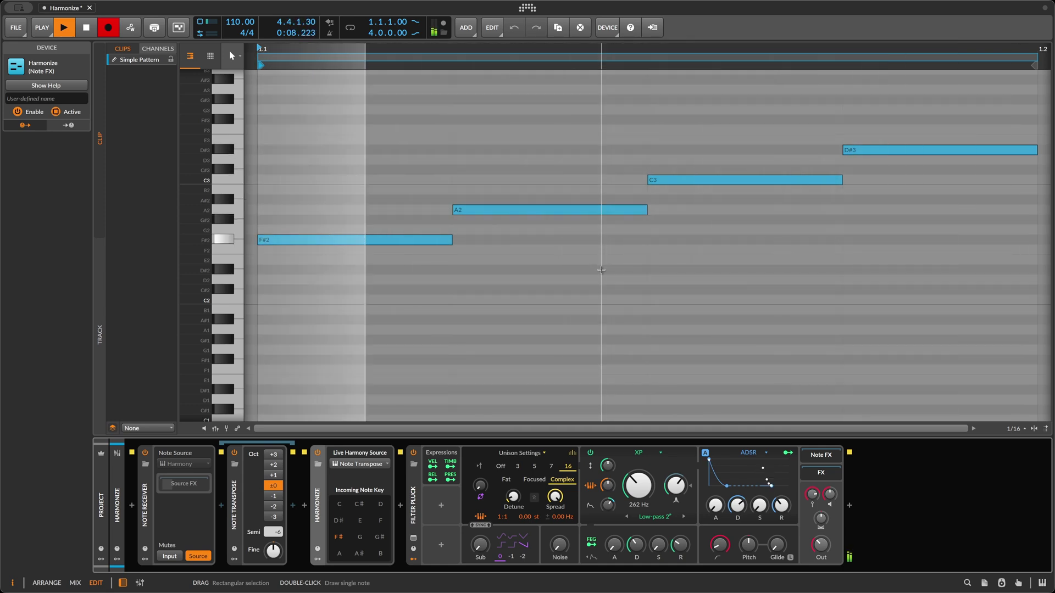
pyautogui.press('space')
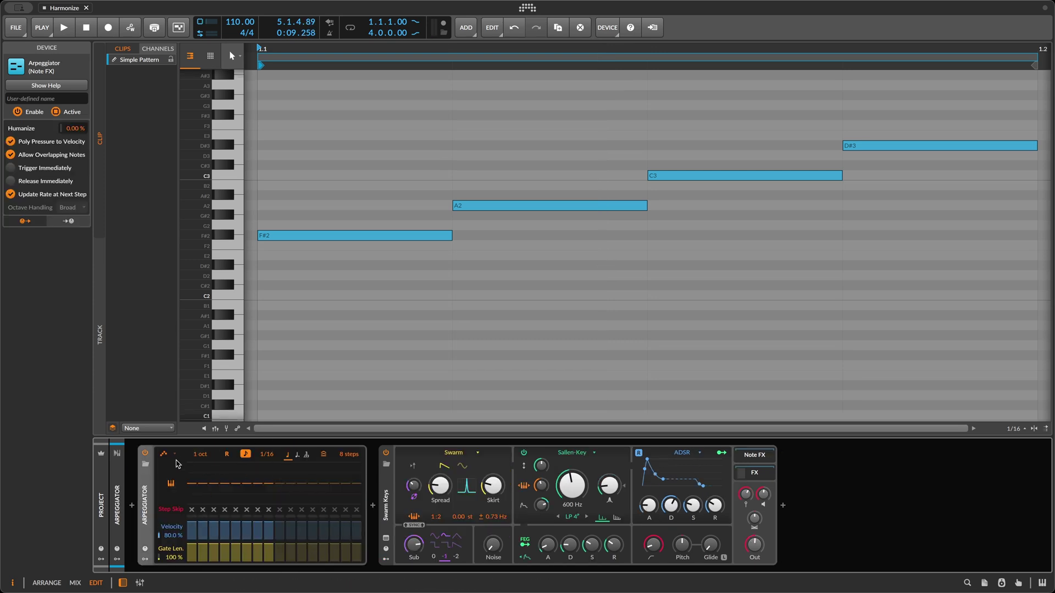
# Step: Open the Arpeggiator's note pattern selection
pyautogui.click(162, 455)
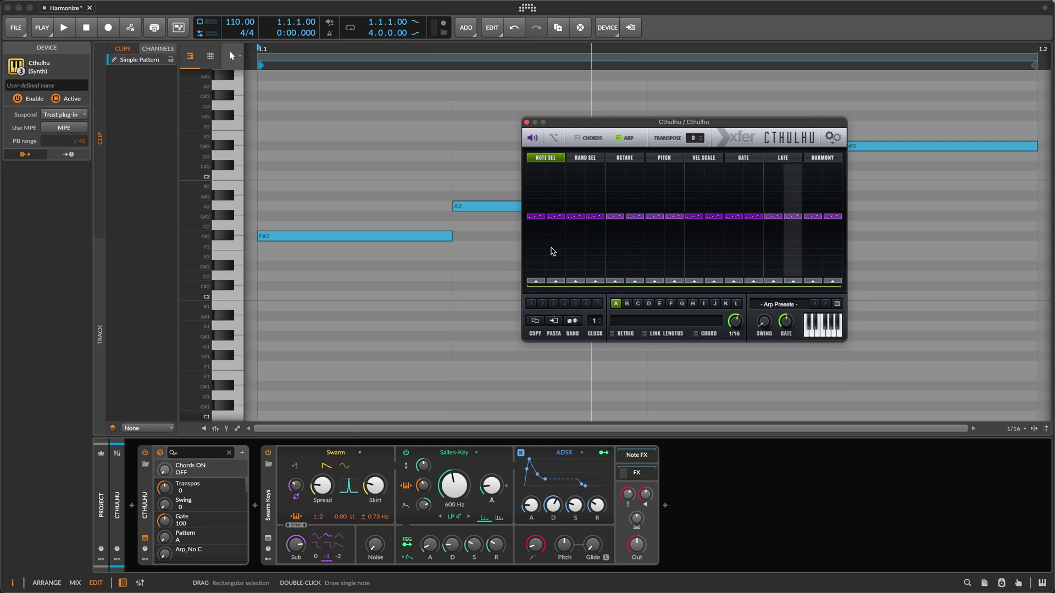
# Step: Set the first four note-selection steps of the Cthulhu arp as an ascending sequence starting near the lowest level
pyautogui.click(536, 274)
pyautogui.click(555, 266)
pyautogui.click(575, 259)
pyautogui.click(596, 253)
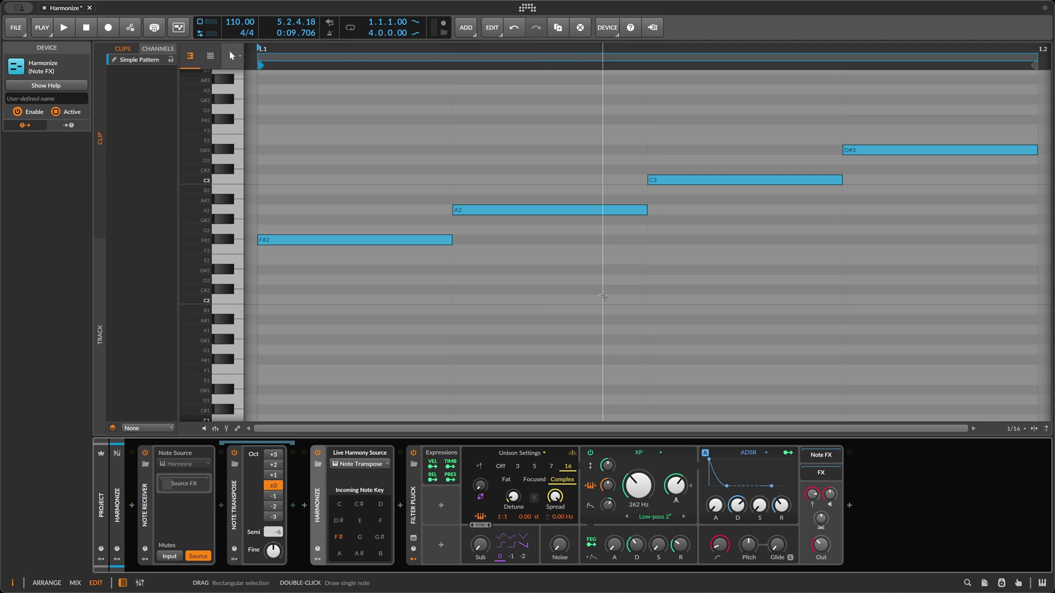
# Step: Play the Simple Pattern clip through Harmonize, then select its A2 and C3 notes in turn
pyautogui.press('r')
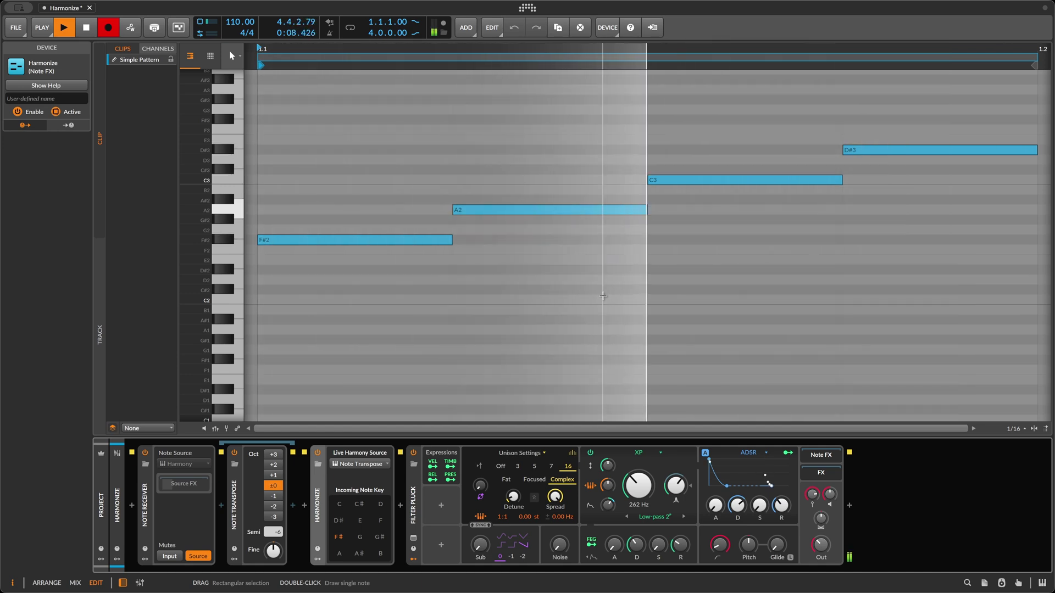
pyautogui.press('space')
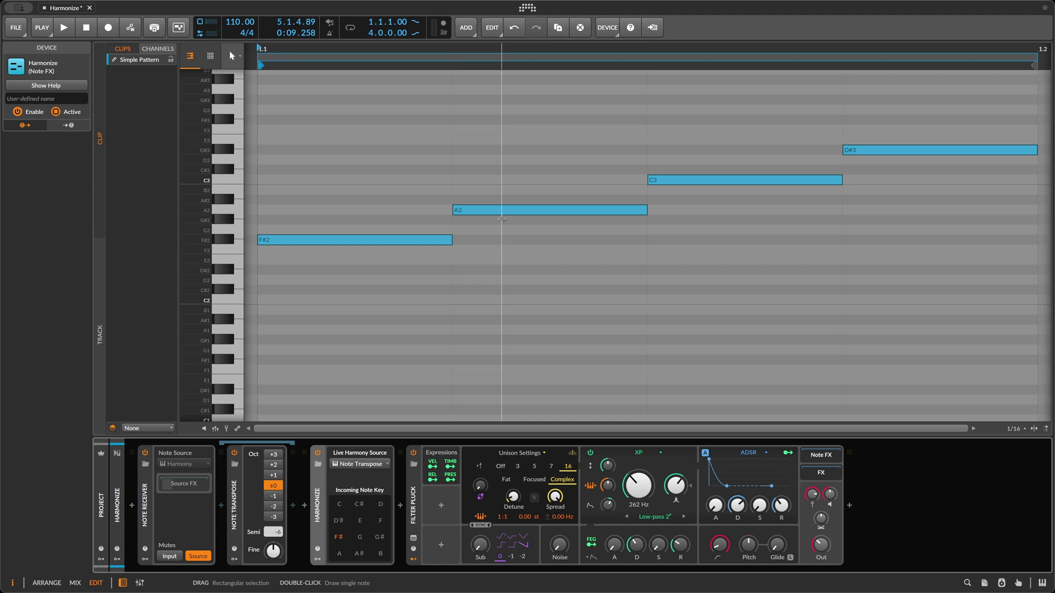
pyautogui.click(504, 216)
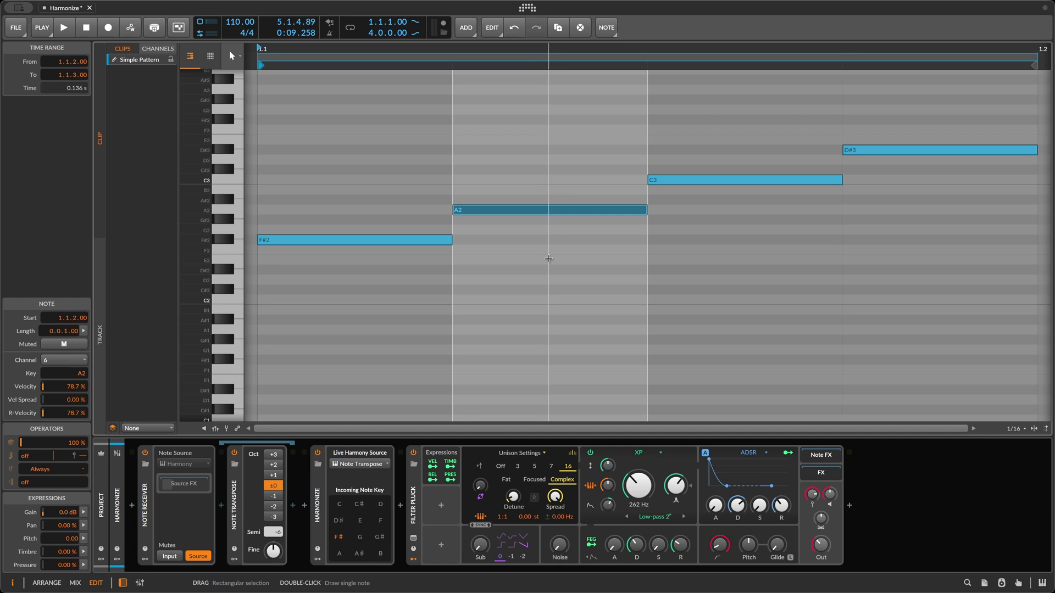
pyautogui.click(696, 182)
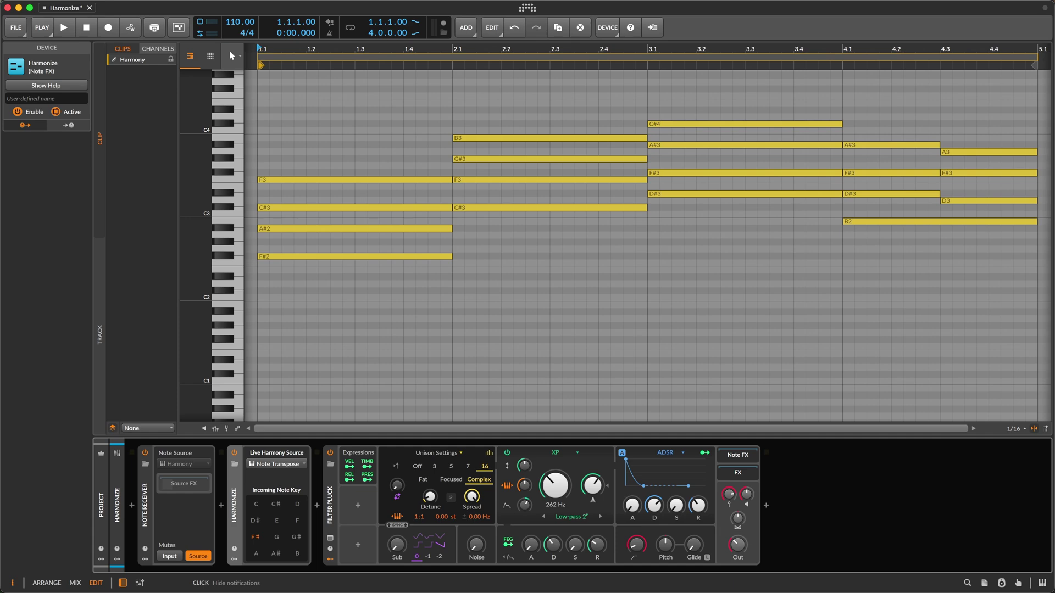
# Step: Play the Harmony clip's chord progression and stop playback
pyautogui.press('r')
pyautogui.press('space')
# Step: Transpose all notes in the Harmony clip up three octaves and play the result
pyautogui.click(624, 203)
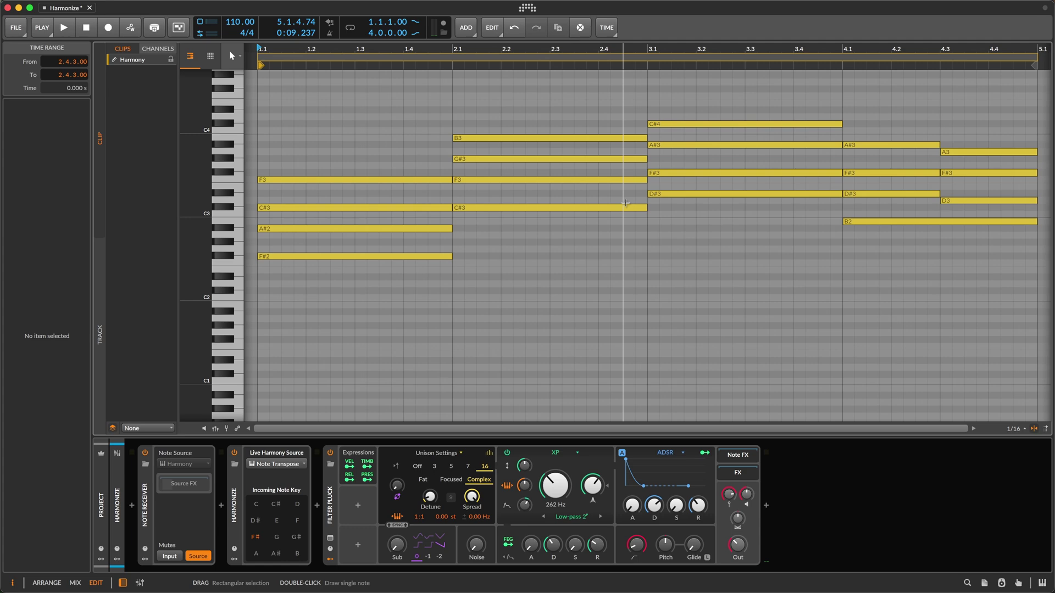
pyautogui.press('super+a')
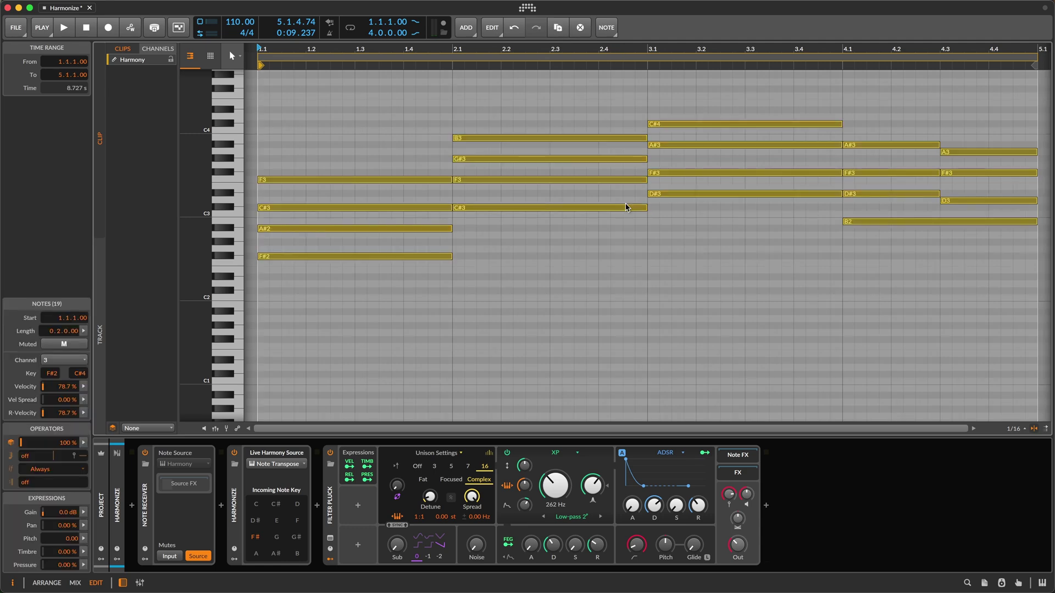
pyautogui.hotkey('shift', 'Up')
pyautogui.hotkey('shift', 'Up')
pyautogui.hotkey('shift', 'Up')
pyautogui.press('r')
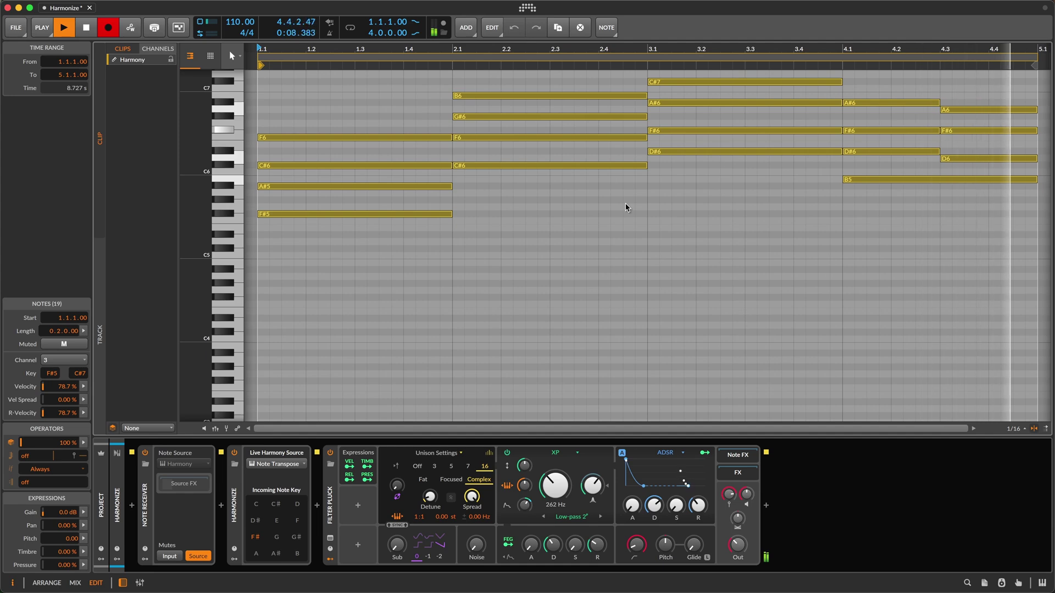
pyautogui.press('space')
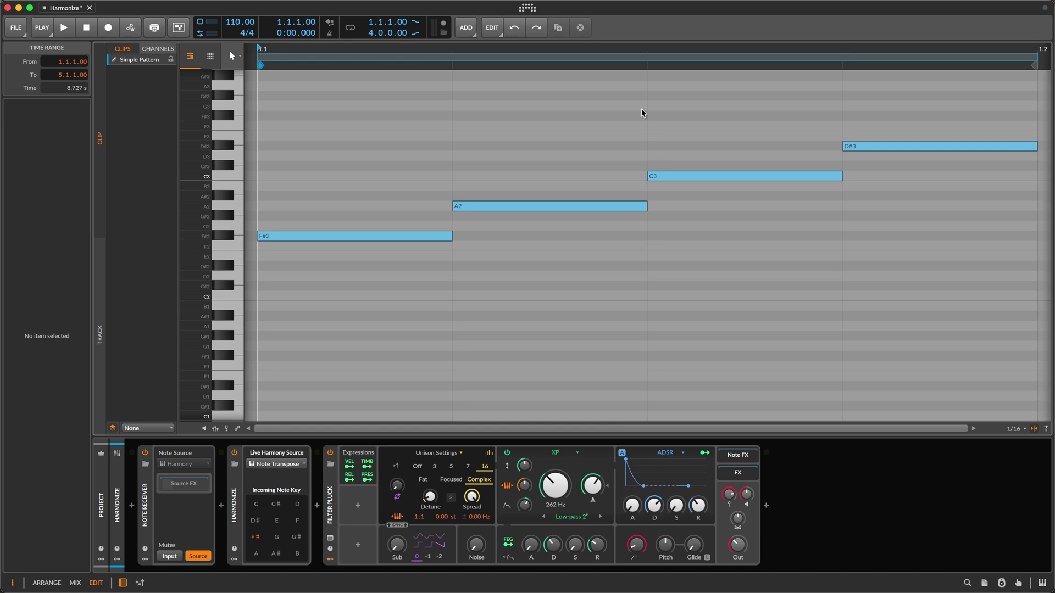
# Step: During playback, transpose all Simple Pattern notes down one octave, up three octaves and down one octave, ending at F#3 to D#4
pyautogui.press('super+a')
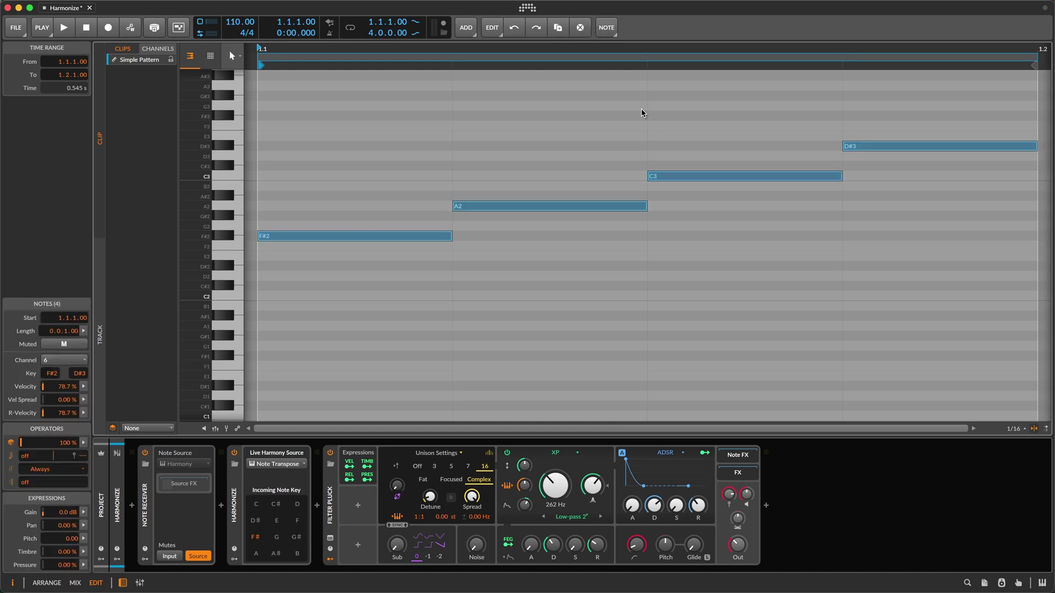
pyautogui.press('r')
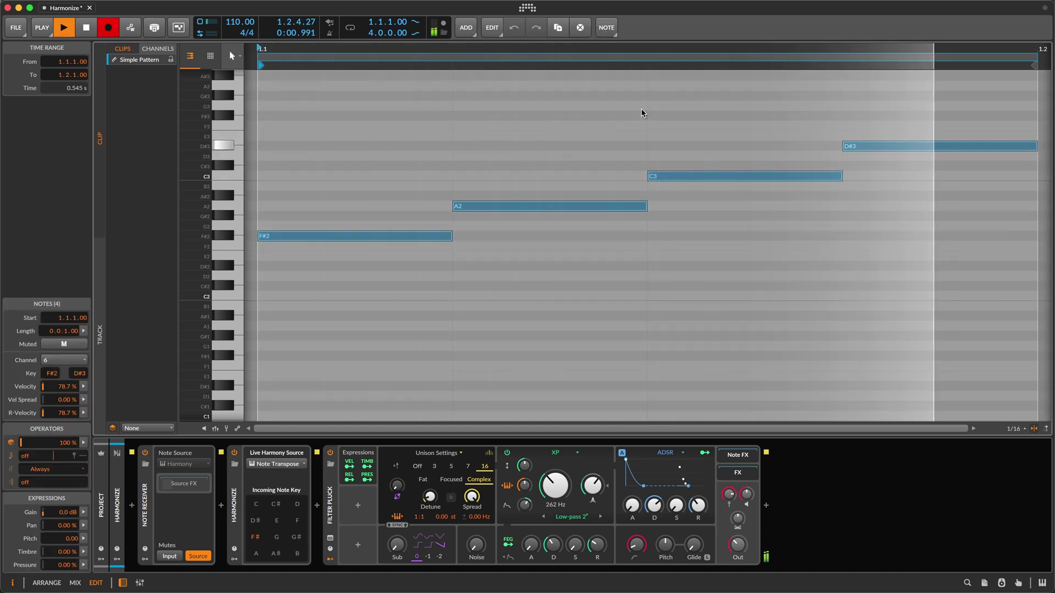
pyautogui.hotkey('shift', 'Down')
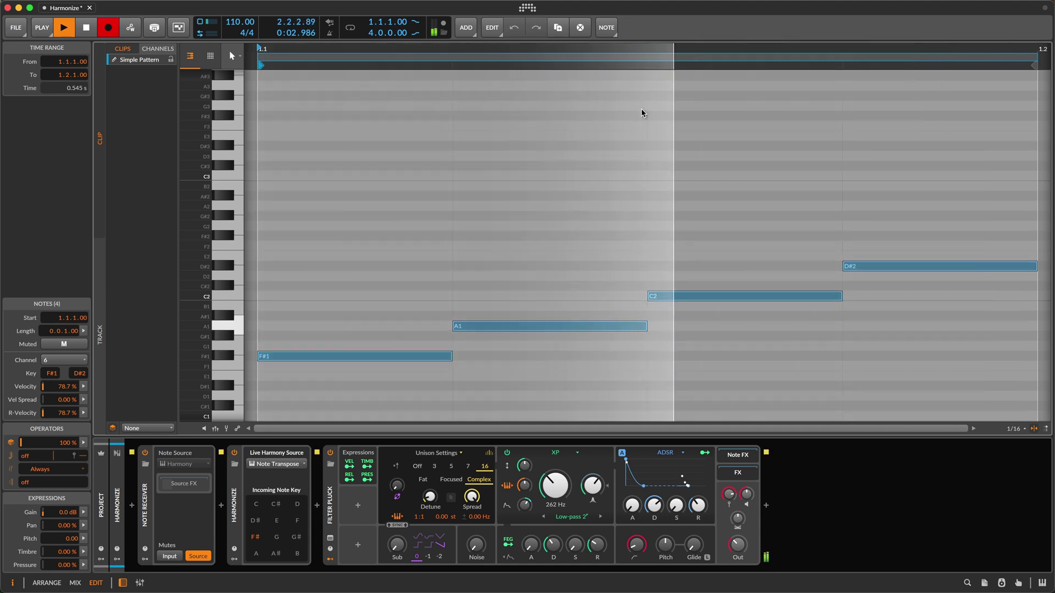
pyautogui.hotkey('shift', 'Up')
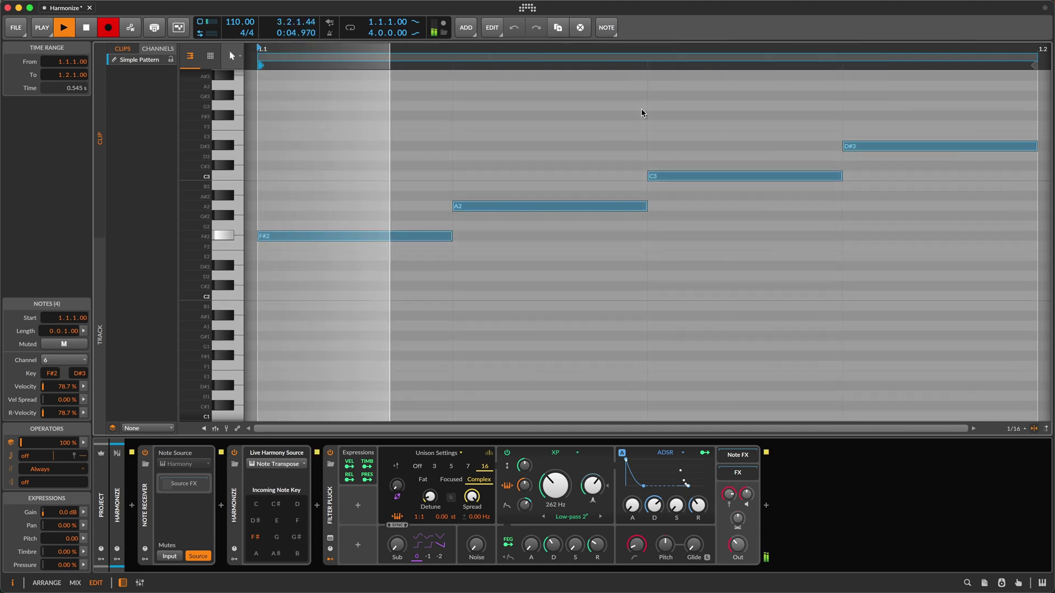
pyautogui.hotkey('shift', 'Up')
pyautogui.hotkey('shift', 'Up')
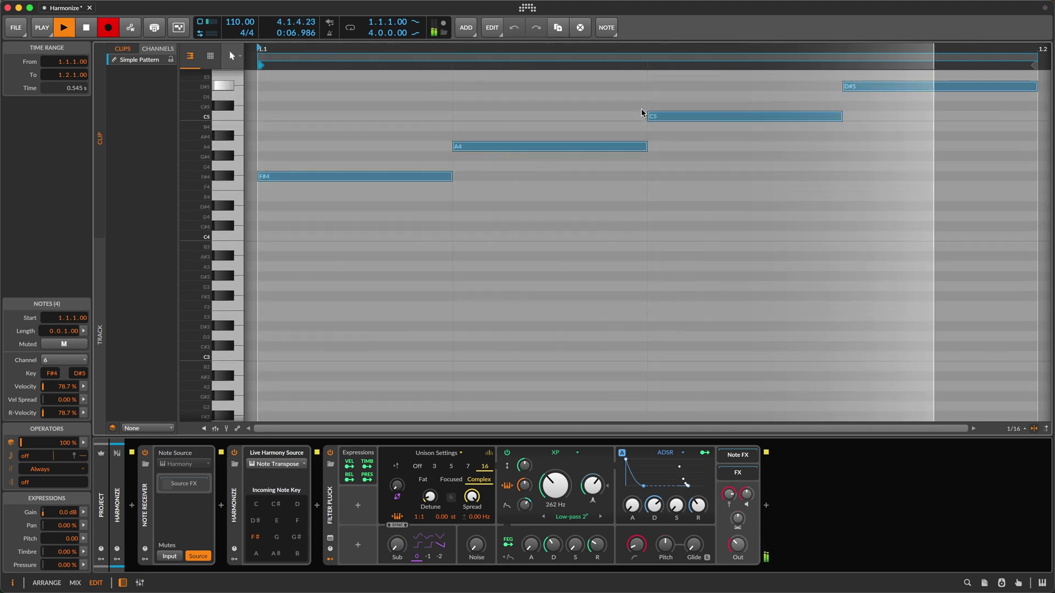
pyautogui.hotkey('shift', 'Down')
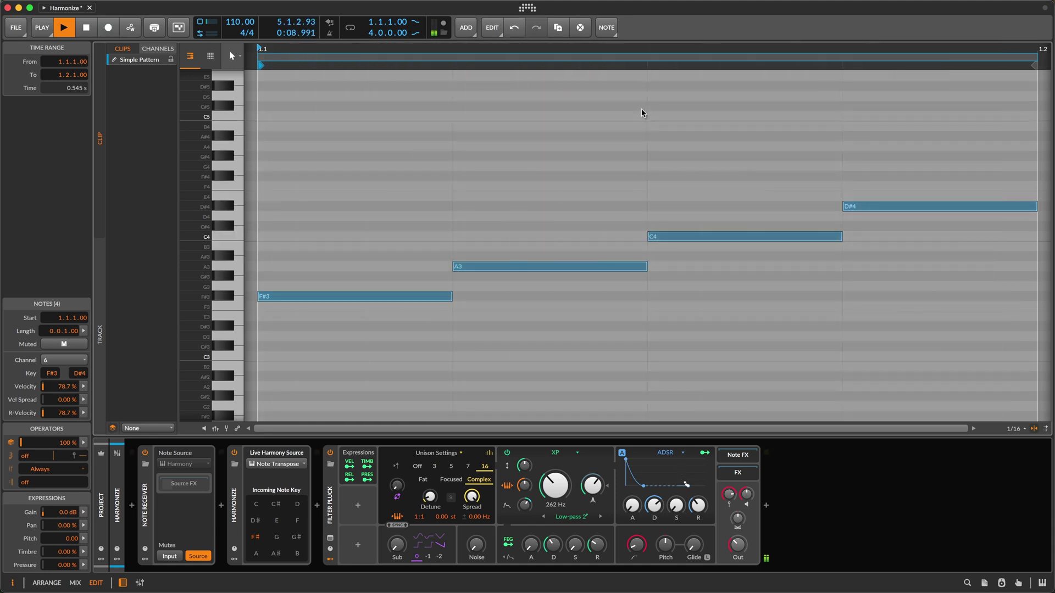
pyautogui.press('space')
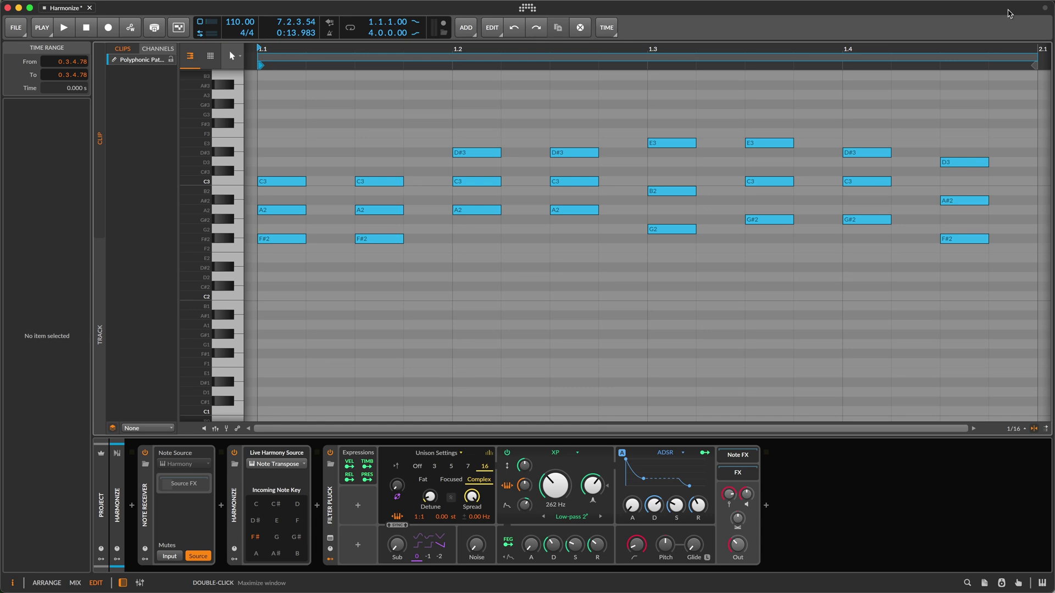
# Step: Play the polyphonic pattern clip through the Harmonize device
pyautogui.press('r')
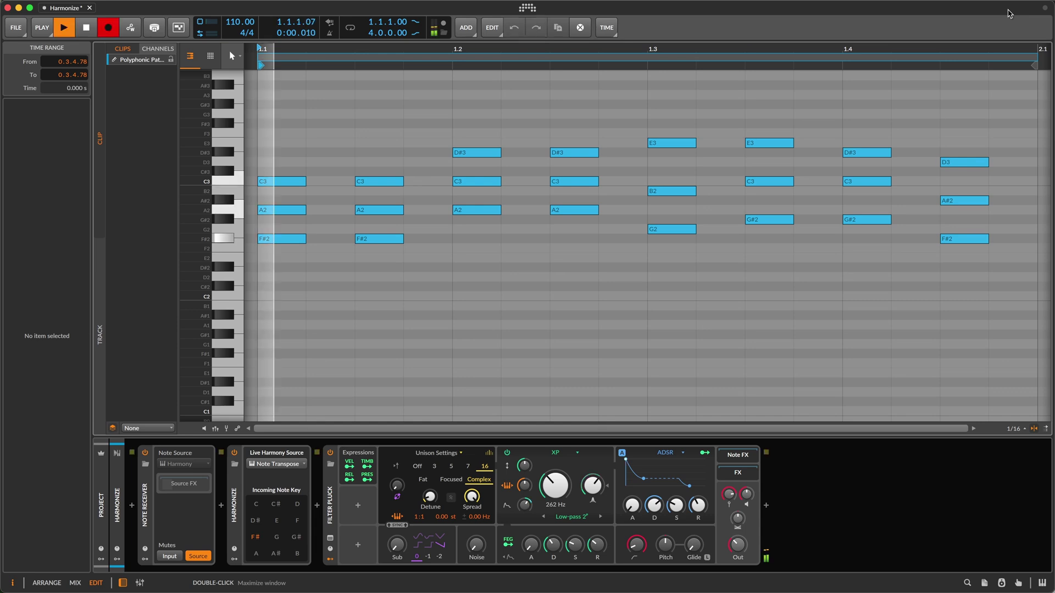
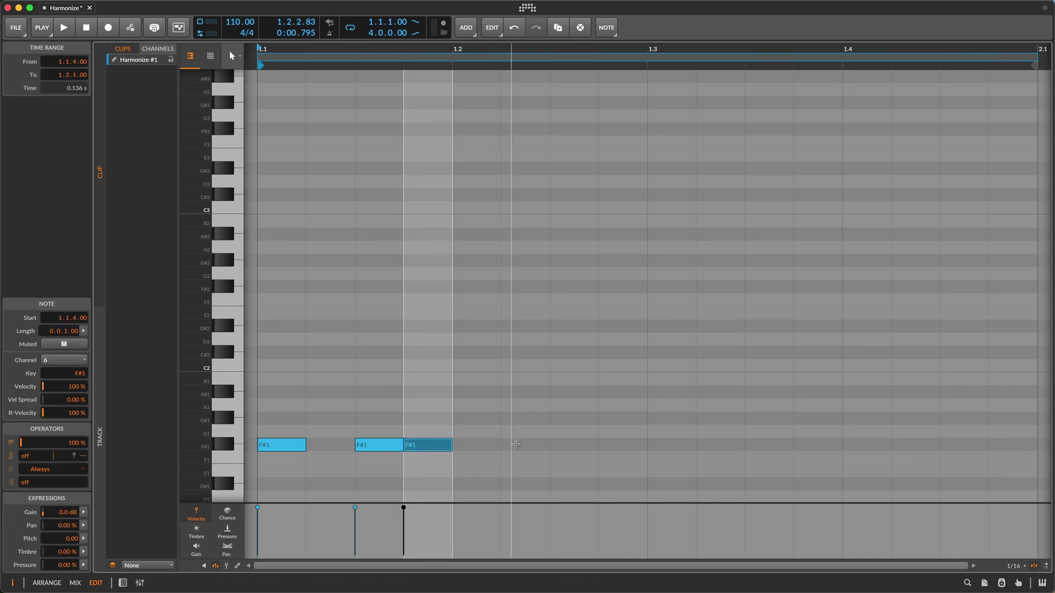
# Step: Add sixteenth-length F#1 notes to the Harmonize #1 clip at 1.2.2, 1.2.3, 1.3.1, 1.3.3, 1.3.4, 1.4.2 and 1.4.4
pyautogui.doubleClick(516, 444)
pyautogui.doubleClick(572, 444)
pyautogui.doubleClick(671, 444)
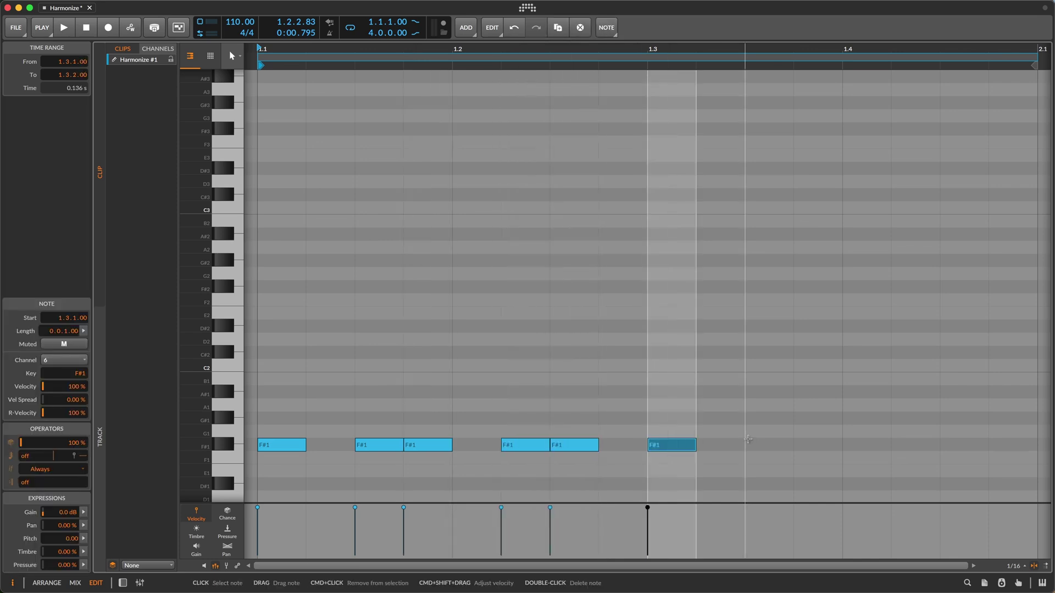
pyautogui.doubleClick(749, 444)
pyautogui.doubleClick(814, 445)
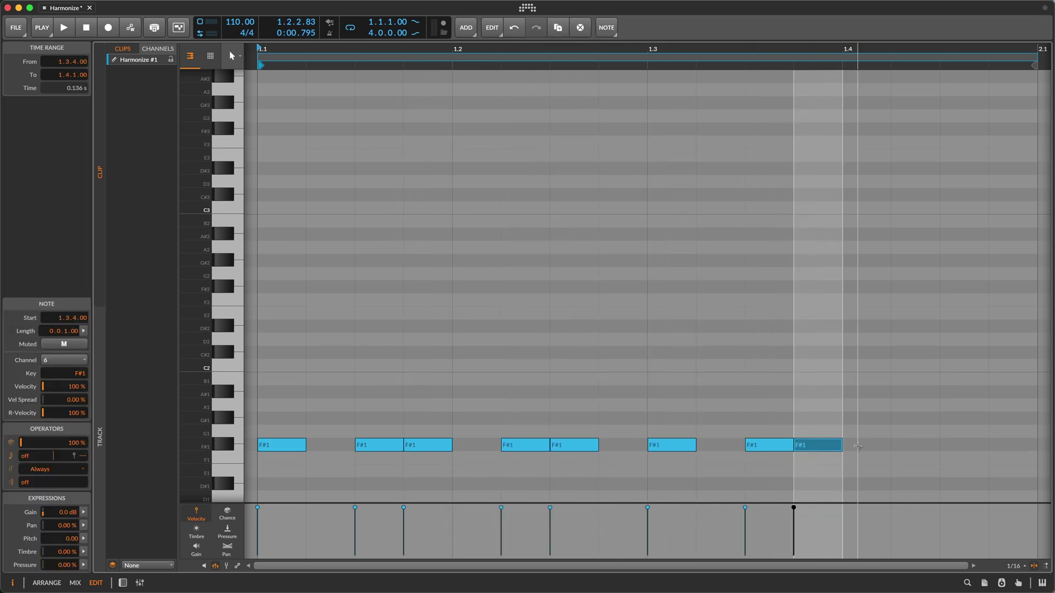
pyautogui.doubleClick(911, 446)
pyautogui.doubleClick(1006, 446)
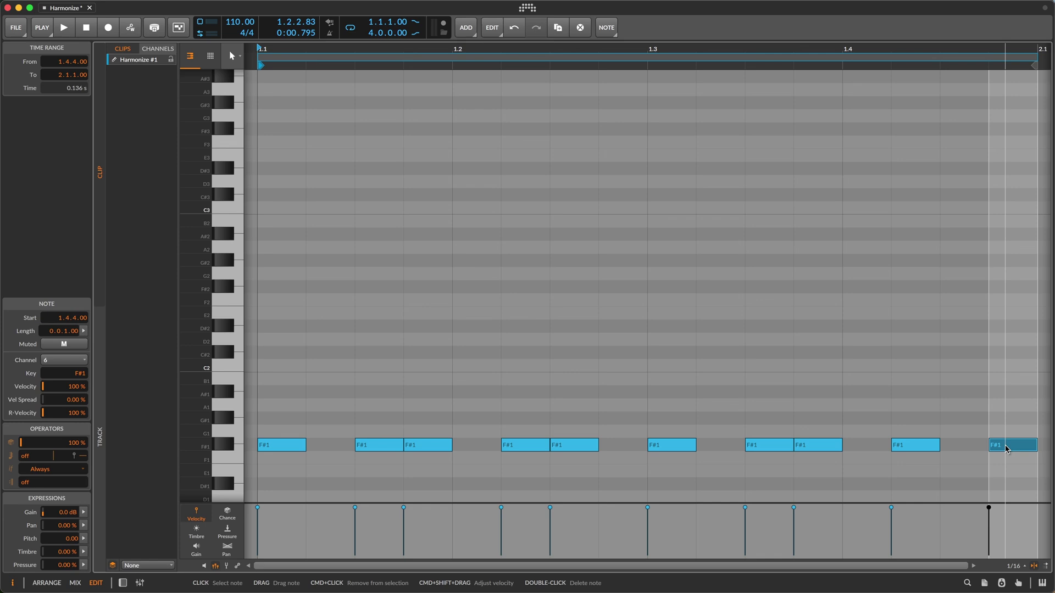
# Step: Deselect the notes and play the Harmonize #1 clip's F#1 rhythm briefly
pyautogui.click(943, 485)
pyautogui.hotkey('shift', 'r')
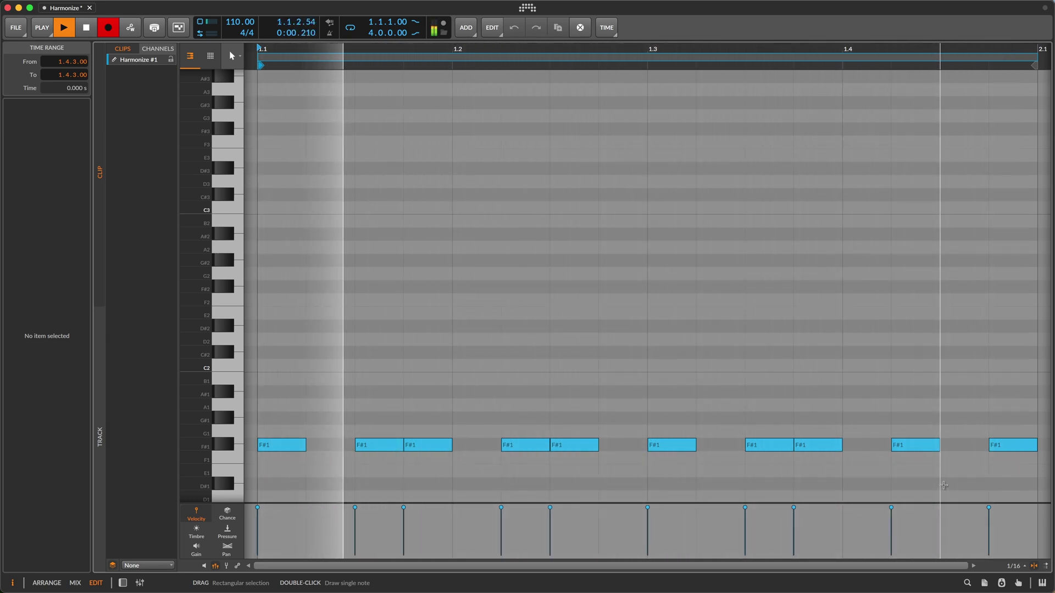
pyautogui.press('space')
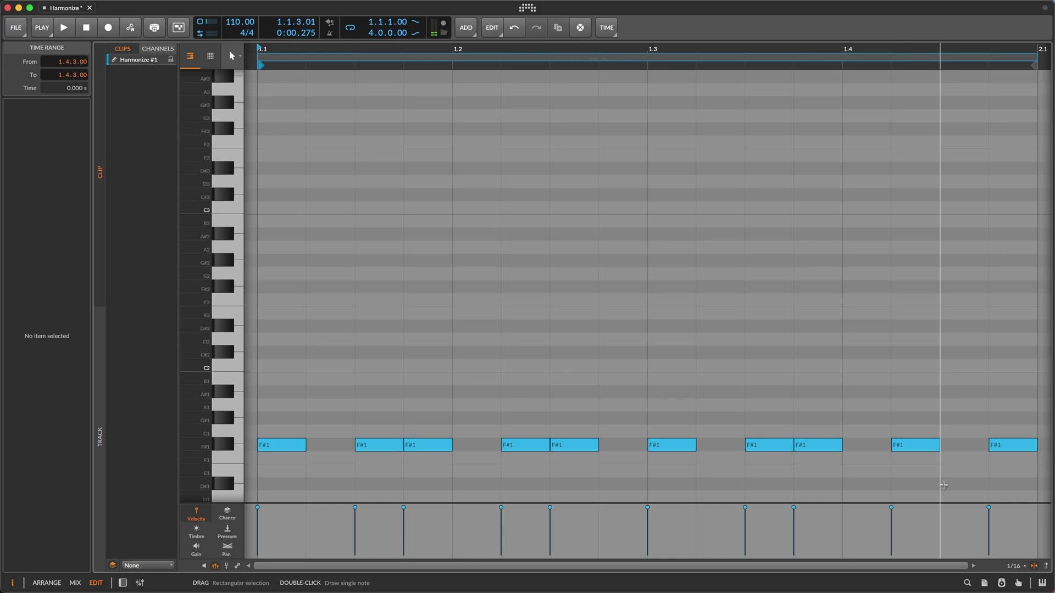
# Step: Copy the F#1 row to F#2, A#2, C#3 and E3, shifting C#3 one sixteenth later and A#2 and E3 two sixteenths later
pyautogui.click(231, 447)
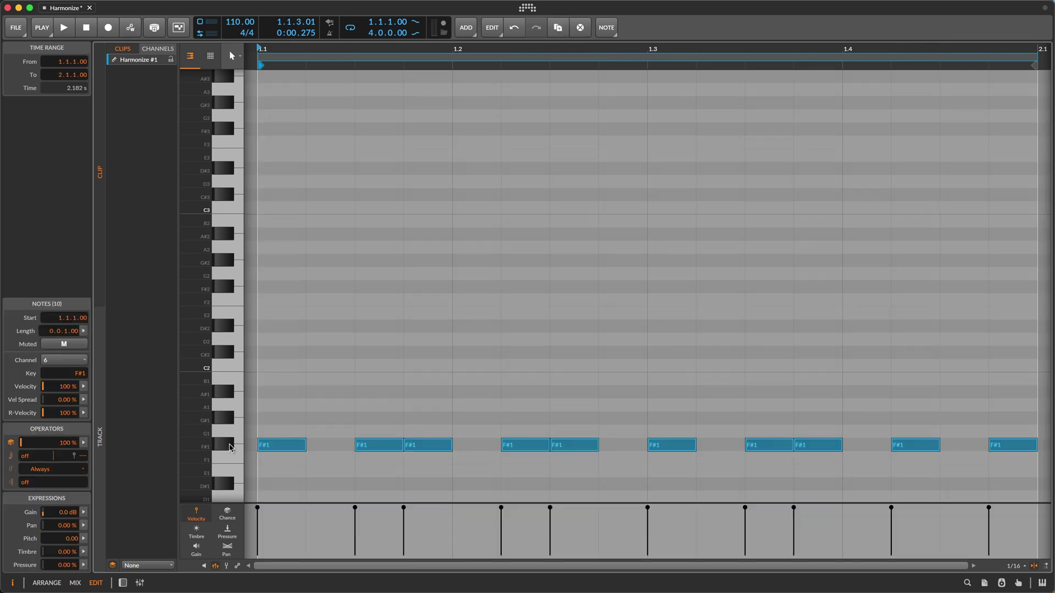
pyautogui.moveTo(283, 451); pyautogui.dragTo(384, 159)
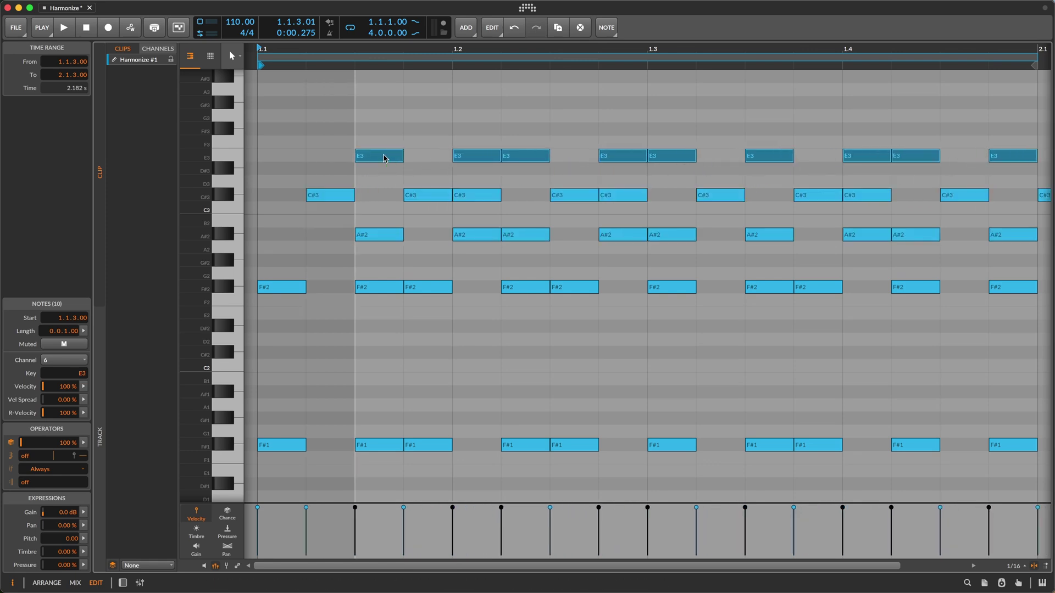
# Step: Move the C#3, A#2 and E3 notes that overhang the clip end at 2.1.1 to the clip start at 1.1.1
pyautogui.hscroll(2, 384, 159)
pyautogui.moveTo(942, 105); pyautogui.dragTo(1001, 253)
pyautogui.press('Delete')
pyautogui.hscroll(-2, 1000, 254)
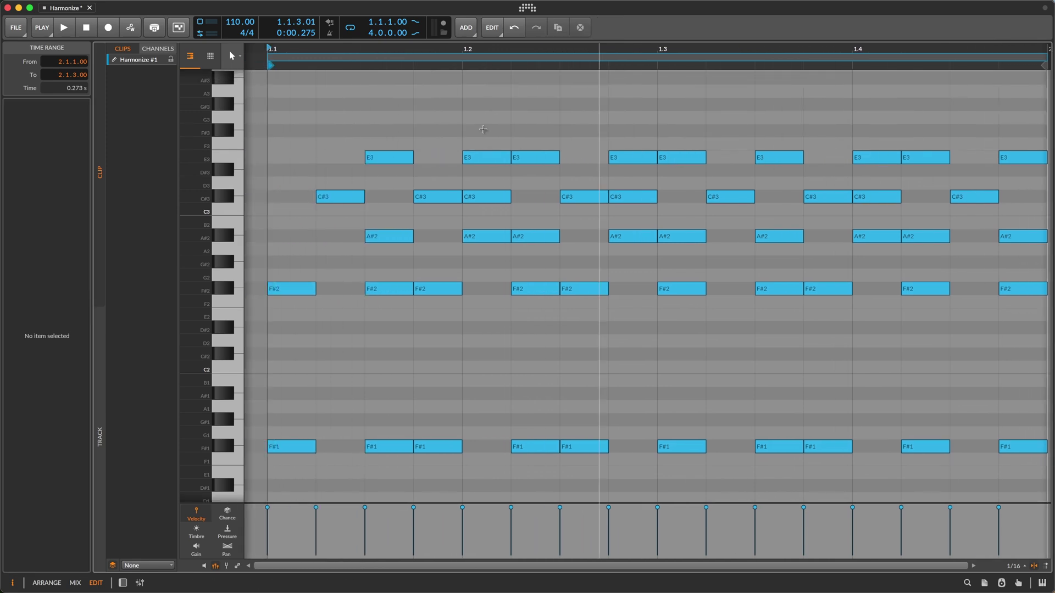
pyautogui.click(268, 116)
pyautogui.press('super+v')
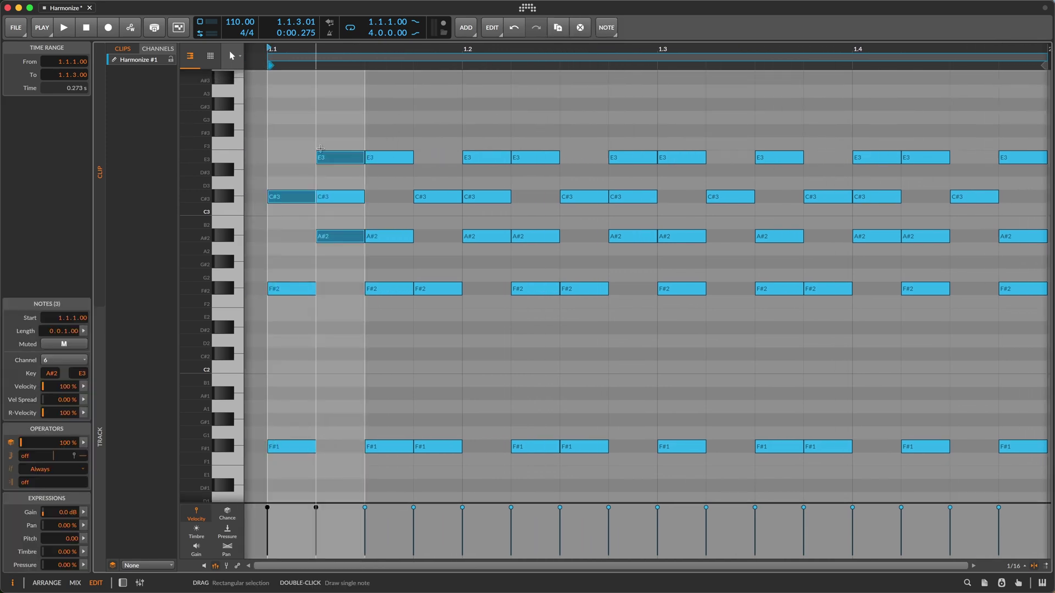
# Step: Raise the C#3 note at 1.1.2 and the E3 note at 1.1.3 by one semitone
pyautogui.click(357, 198)
pyautogui.keyDown('super'); pyautogui.click(387, 163); pyautogui.keyUp('super')
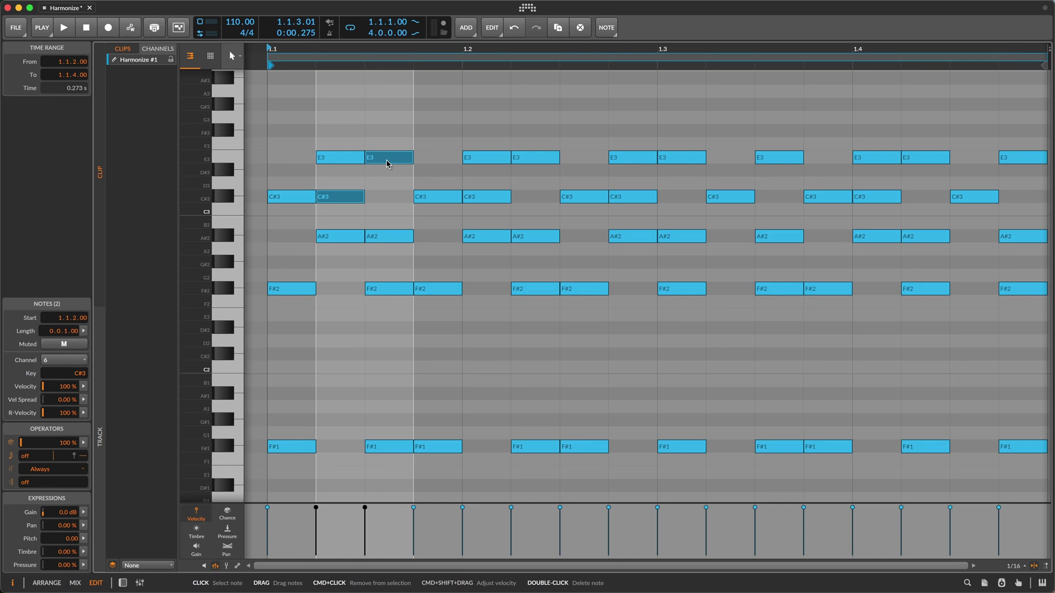
pyautogui.press('Up')
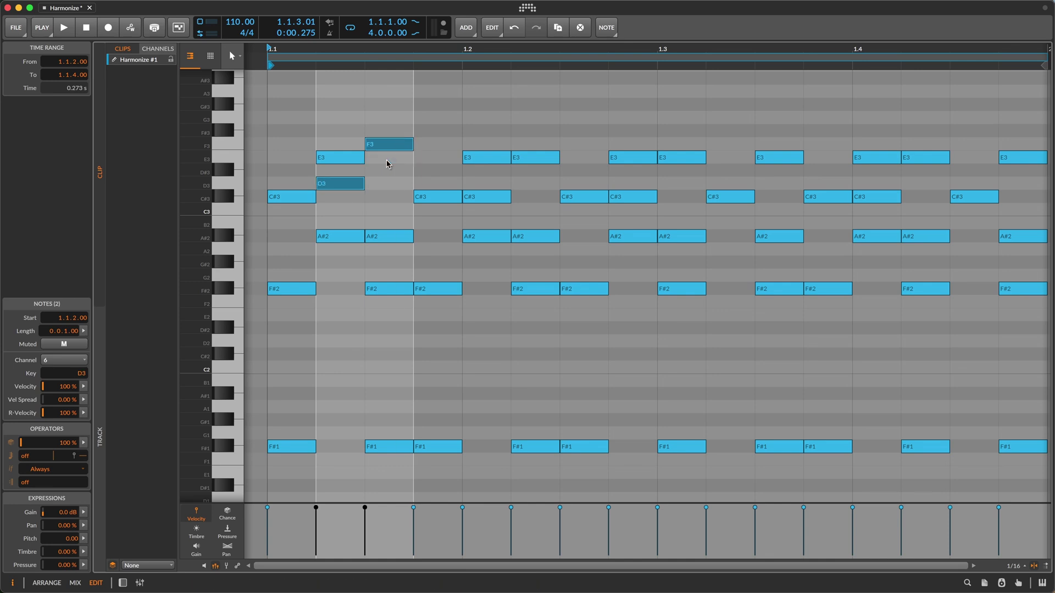
# Step: Lower the A#2 notes at 1.1.3 and 1.2.2 and the C#3 note at 1.2.1 by one semitone
pyautogui.click(401, 237)
pyautogui.keyDown('super'); pyautogui.click(497, 198); pyautogui.keyUp('super')
pyautogui.keyDown('super'); pyautogui.click(536, 237); pyautogui.keyUp('super')
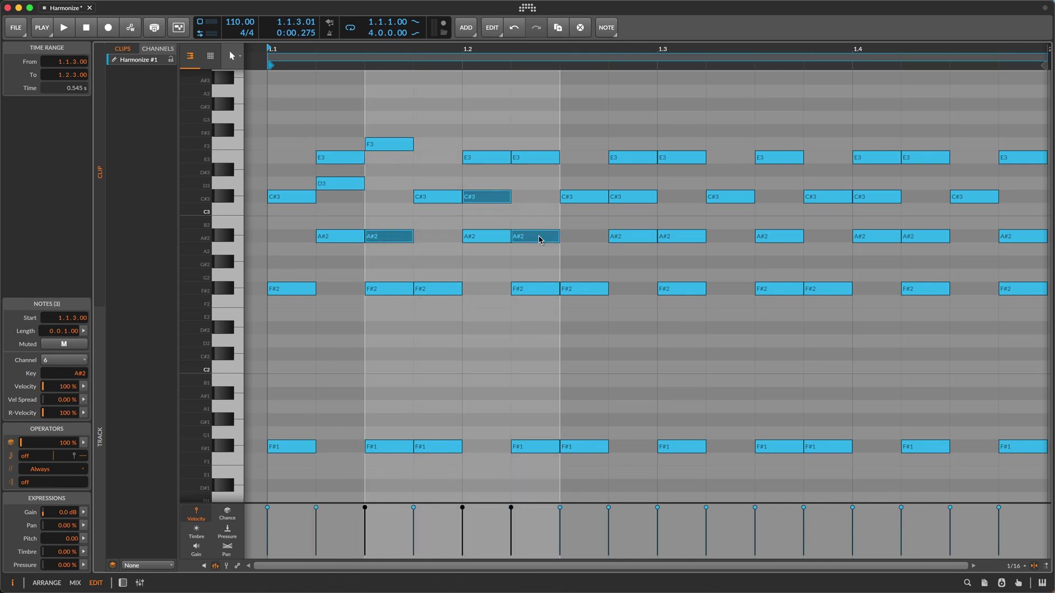
pyautogui.press('Down')
# Step: Raise E3 at 1.2.2, C#3 at 1.2.4 and A#2 at 1.3.1 by one semitone
pyautogui.click(538, 163)
pyautogui.keyDown('super'); pyautogui.click(632, 197); pyautogui.keyUp('super')
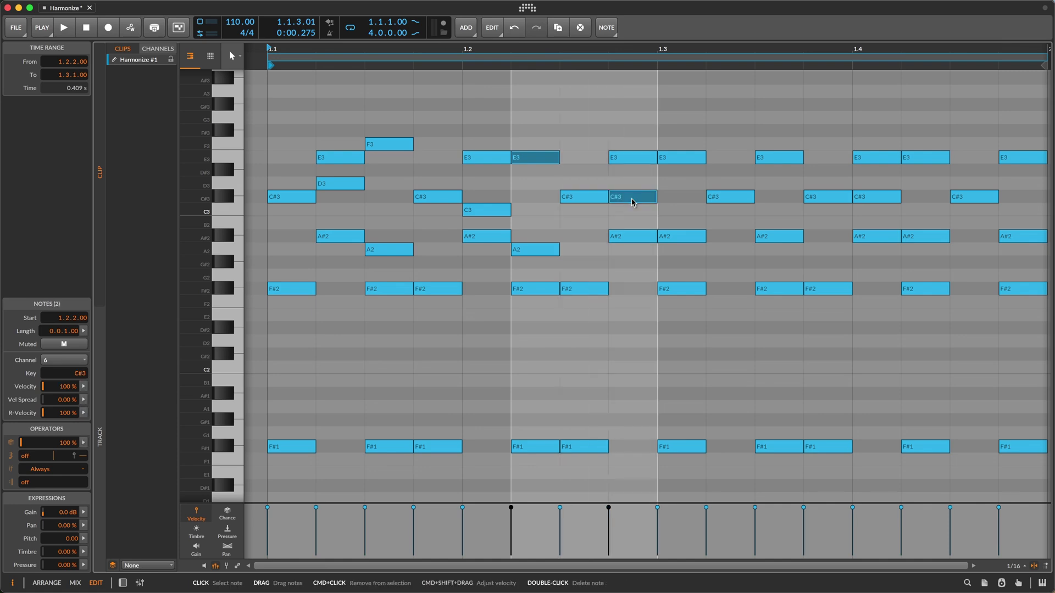
pyautogui.keyDown('super'); pyautogui.click(676, 237); pyautogui.keyUp('super')
pyautogui.press('Up')
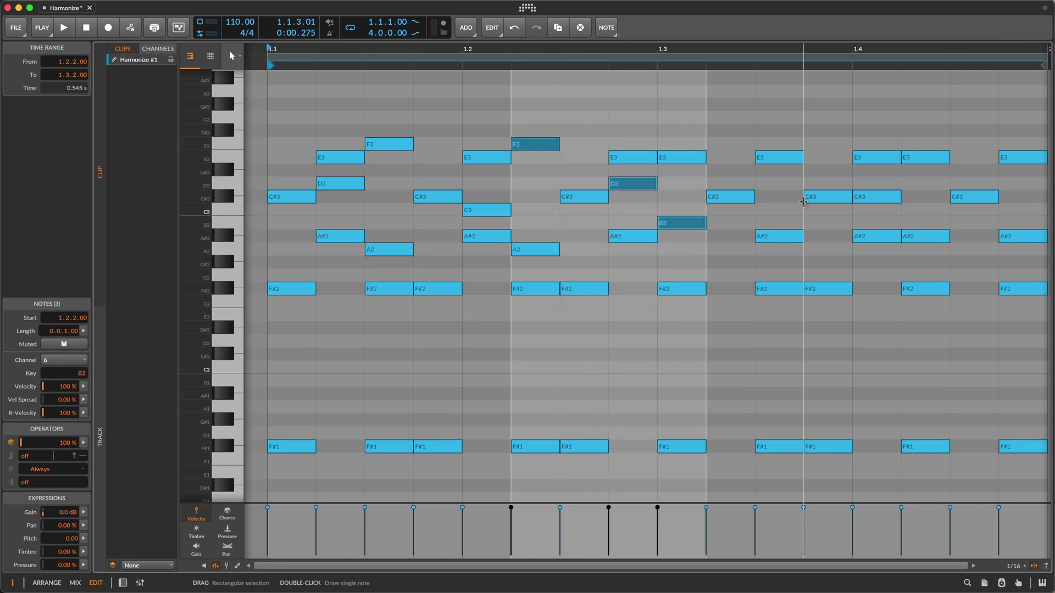
# Step: Lower E3 at 1.3.1 and 1.4.2, C#3 at 1.3.4 and A#2 at 1.4.1 one semitone, and raise E3 at 1.3.3 and 1.4.1 to F3
pyautogui.click(690, 162)
pyautogui.click(833, 201)
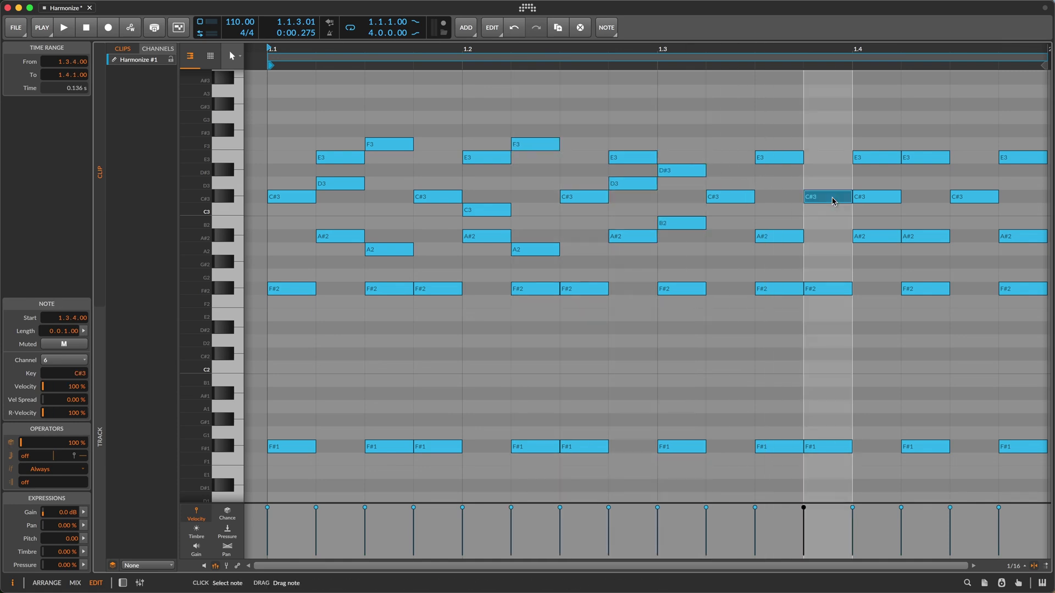
pyautogui.keyDown('super'); pyautogui.click(874, 237); pyautogui.keyUp('super')
pyautogui.keyDown('super'); pyautogui.click(939, 159); pyautogui.keyUp('super')
pyautogui.press('Down')
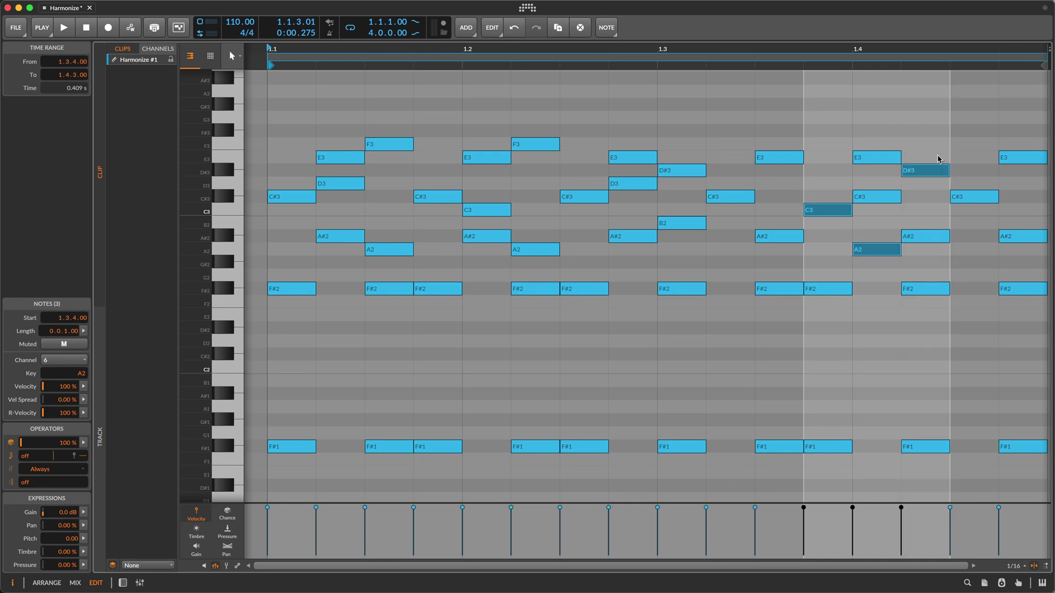
pyautogui.moveTo(745, 159); pyautogui.dragTo(869, 163)
pyautogui.press('Up')
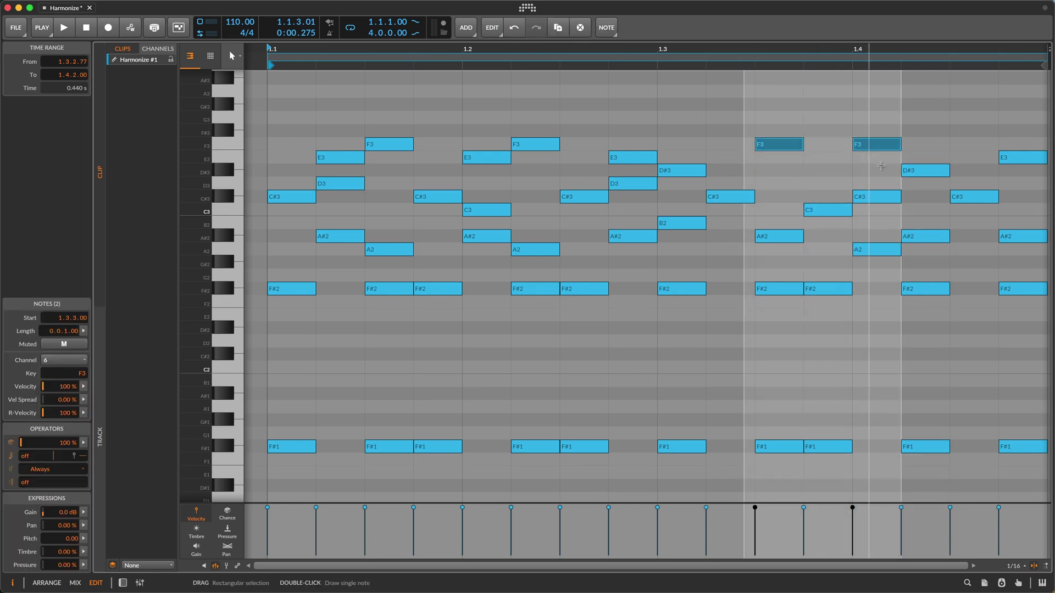
# Step: Move the F#2 notes at 1.1.4, 1.2.2 and 1.3.4 down to C#2 and play the clip
pyautogui.click(437, 292)
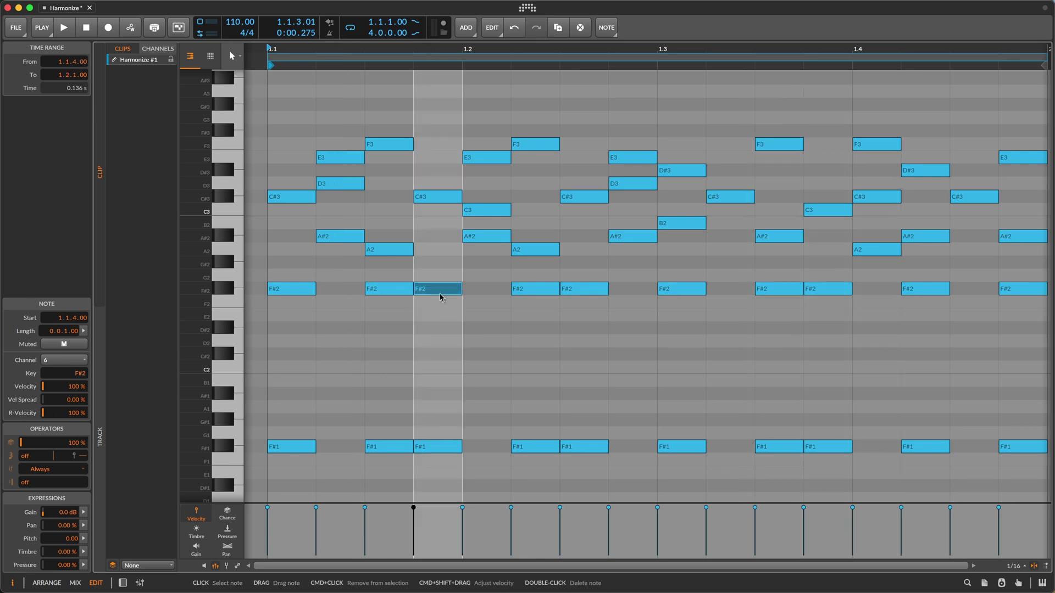
pyautogui.keyDown('shift'); pyautogui.click(544, 291); pyautogui.keyUp('shift')
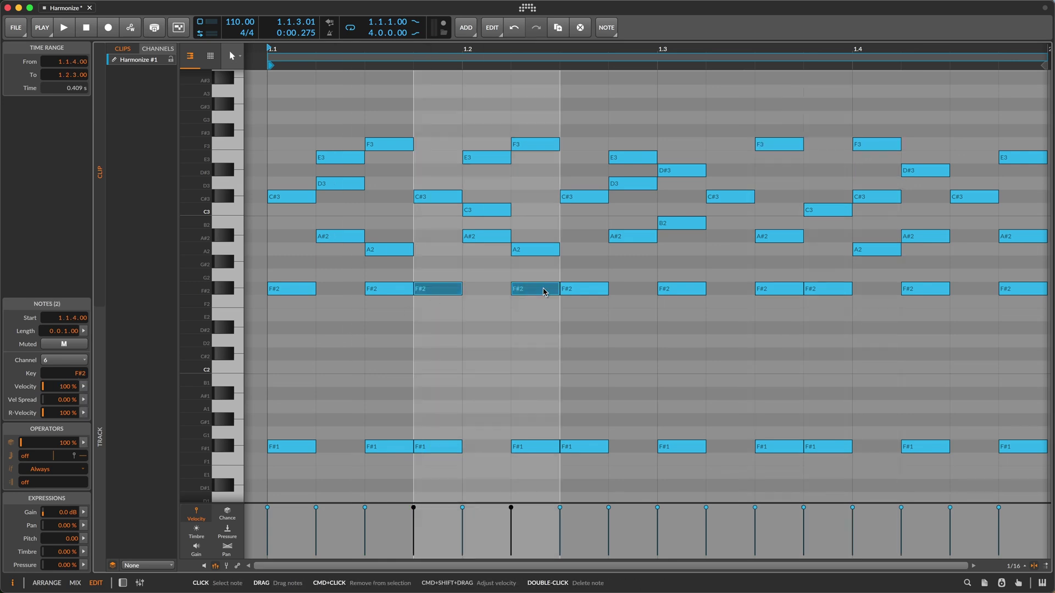
pyautogui.keyDown('shift'); pyautogui.click(832, 294); pyautogui.keyUp('shift')
pyautogui.moveTo(832, 294); pyautogui.dragTo(834, 353)
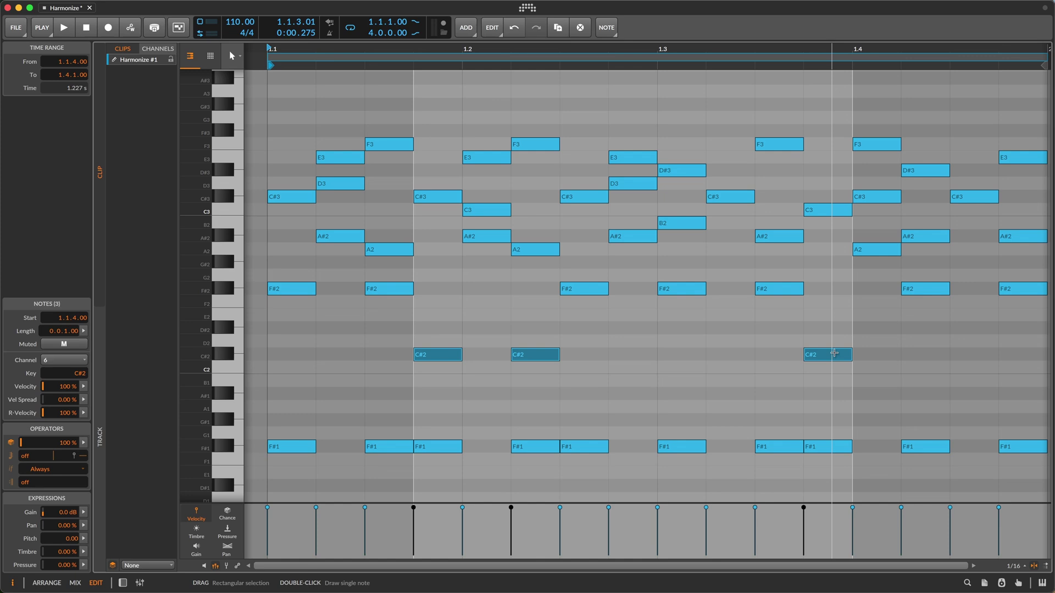
pyautogui.press('r')
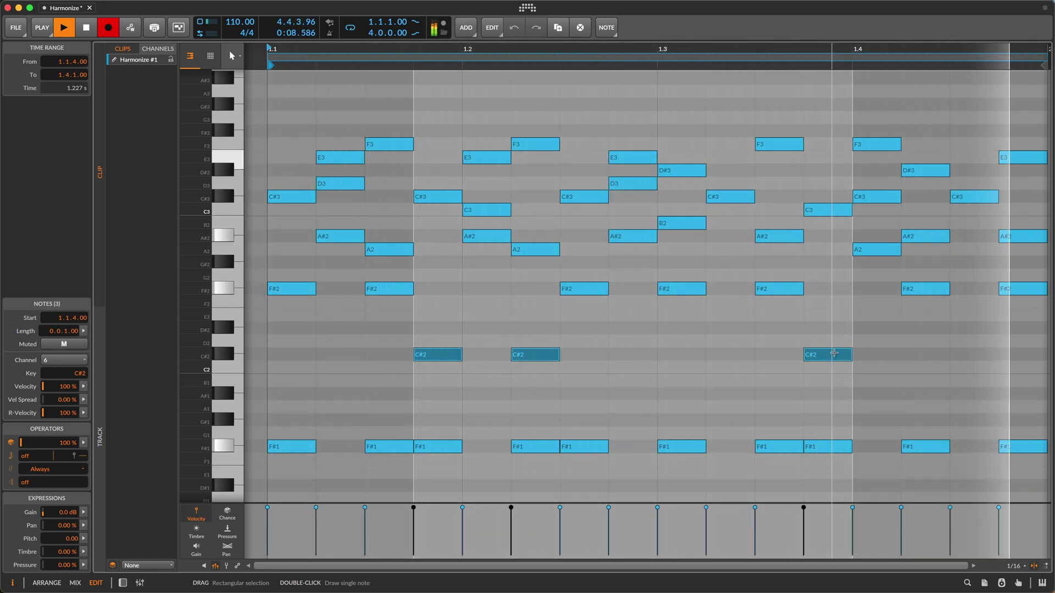
pyautogui.press('space')
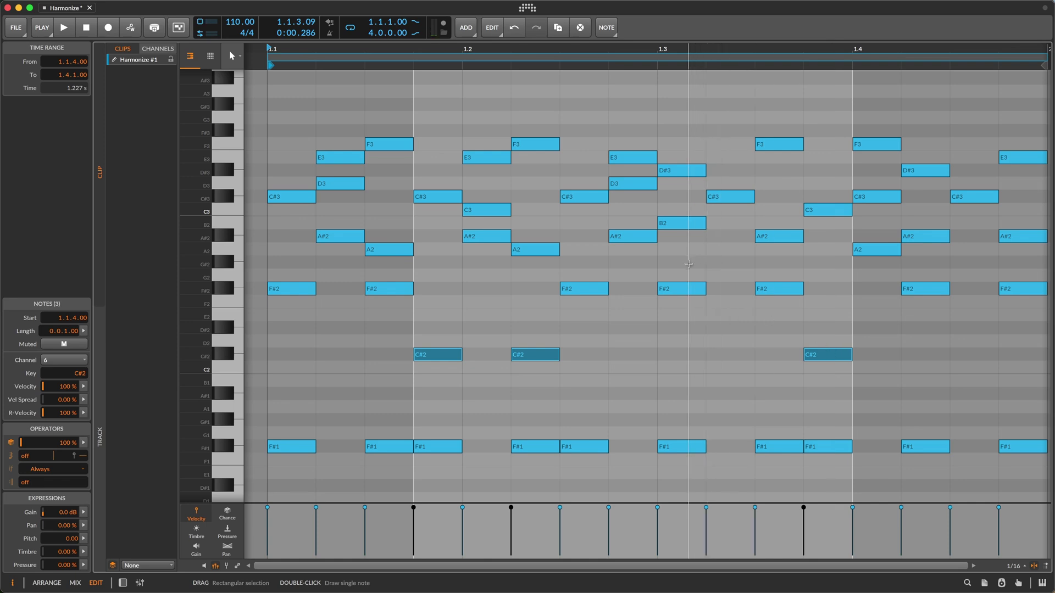
# Step: Copy the A2 to D#3 notes between 1.3.1 and 1.4.3 nine semitones up and one sixteenth later
pyautogui.moveTo(688, 264); pyautogui.dragTo(979, 172)
pyautogui.moveTo(681, 227); pyautogui.dragTo(725, 128)
pyautogui.scroll(3, 737, 107)
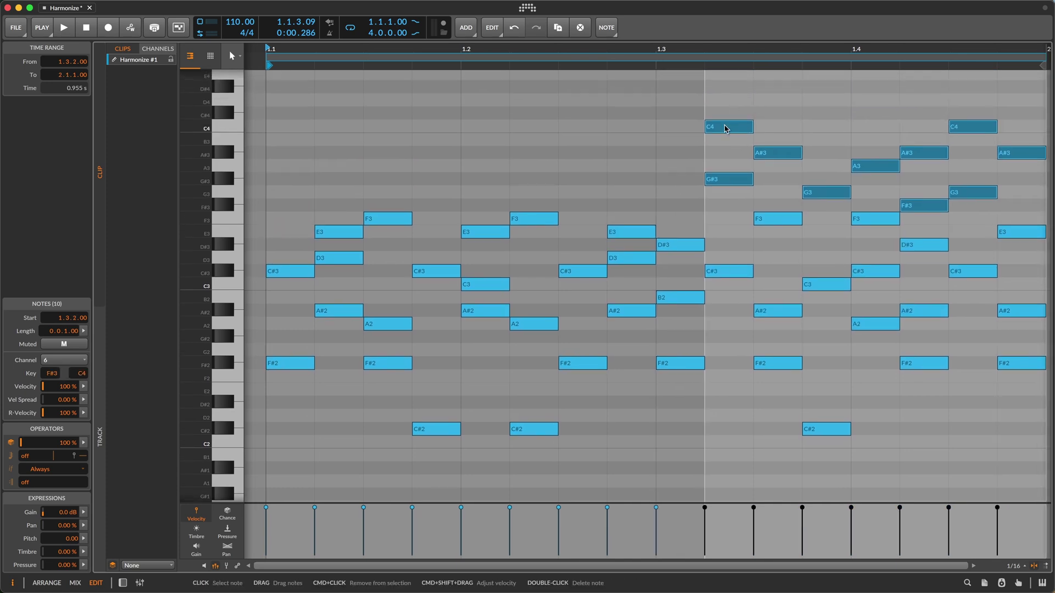
# Step: Delete the C4 note at 1.3.2 and play the clip with the added upper notes
pyautogui.doubleClick(730, 126)
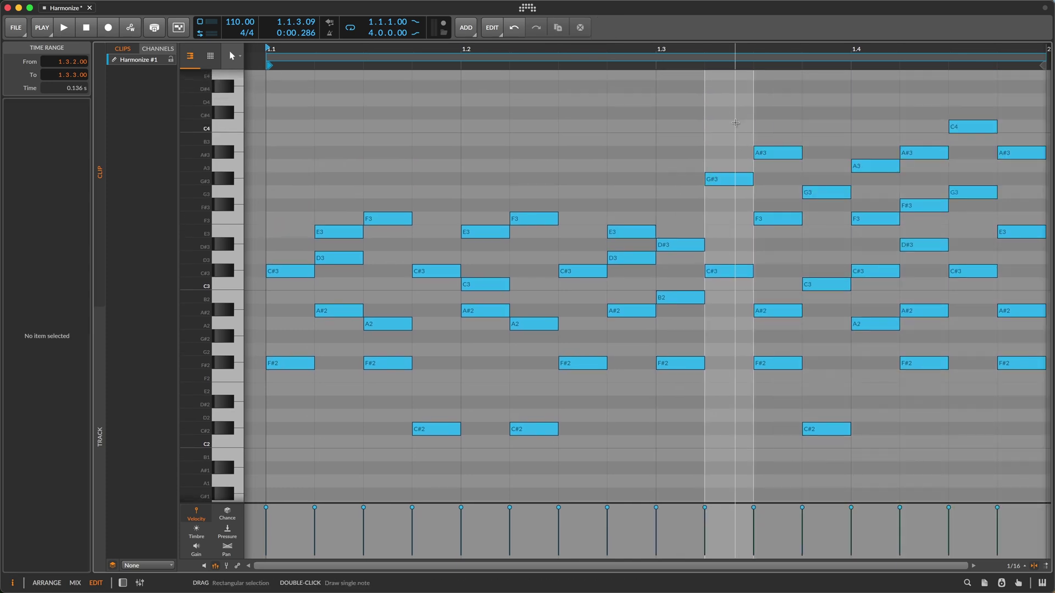
pyautogui.press('super+r')
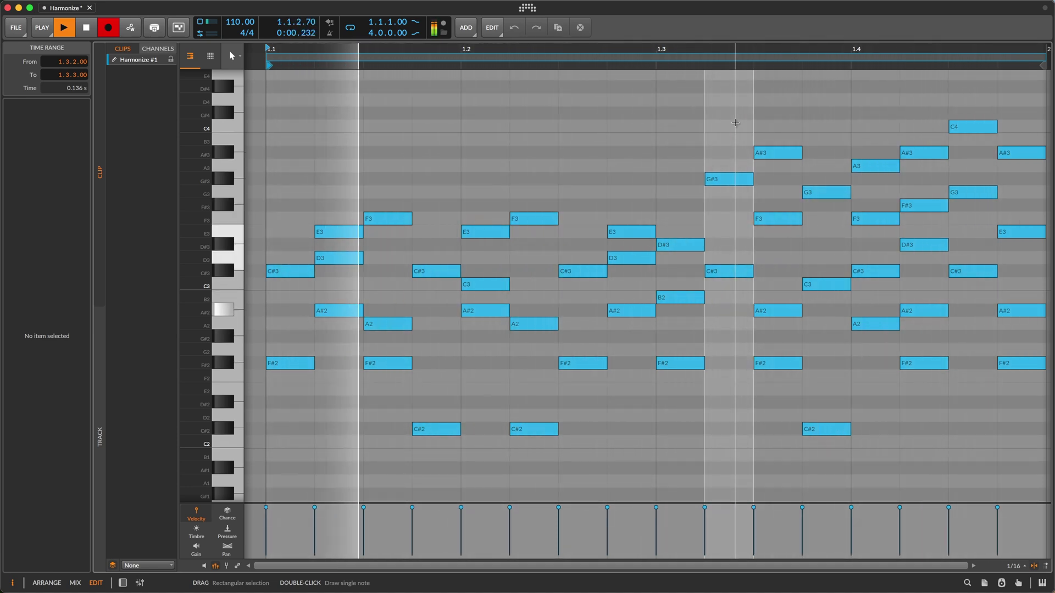
pyautogui.press('space')
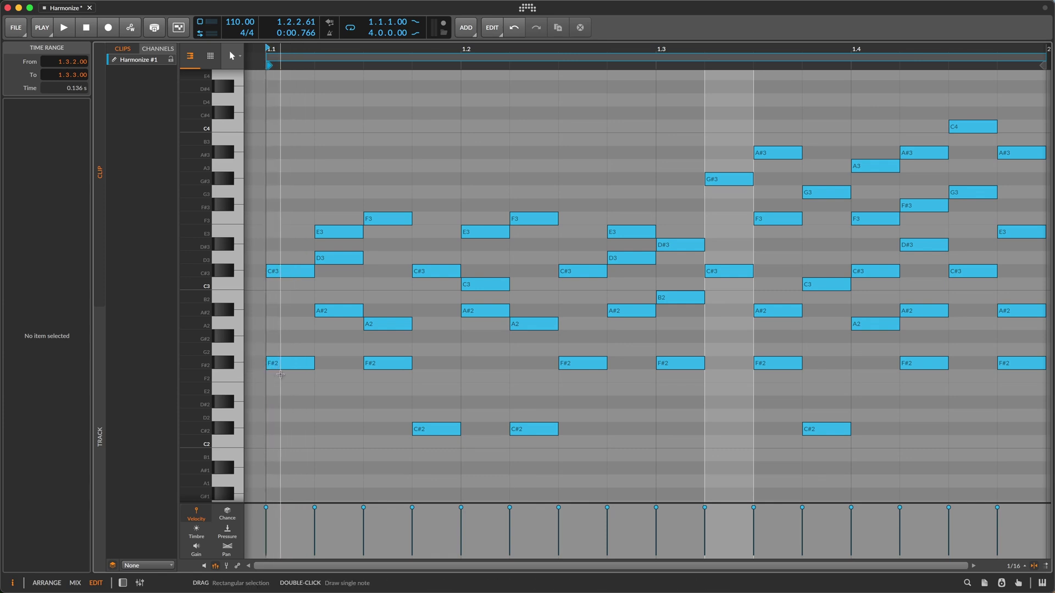
# Step: Set all notes from F#2 upward to 70% velocity with a 30% velocity spread, then deselect them
pyautogui.moveTo(275, 372); pyautogui.dragTo(1025, 116)
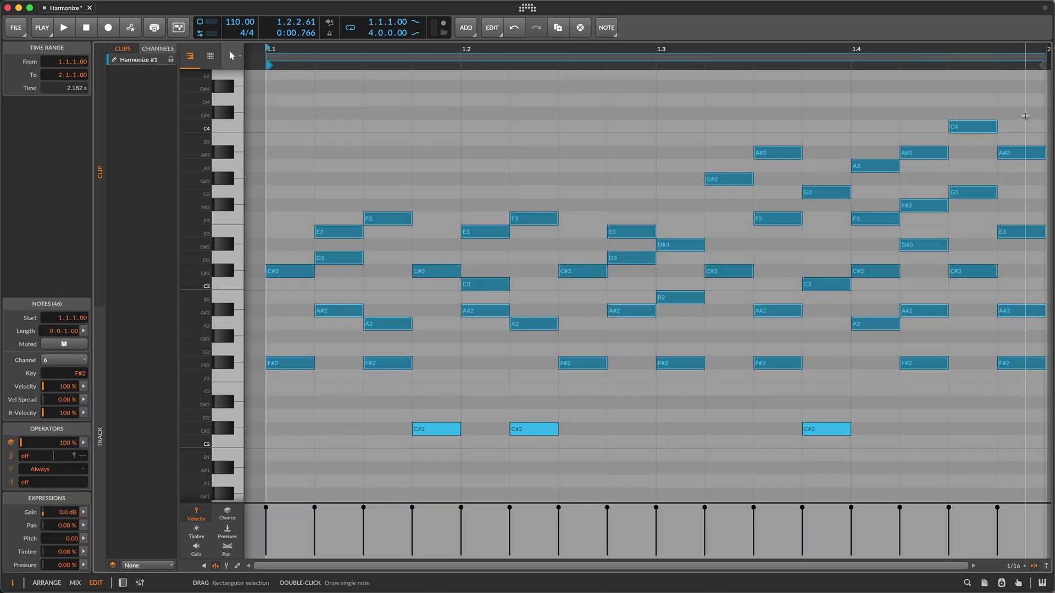
pyautogui.tripleClick(62, 388)
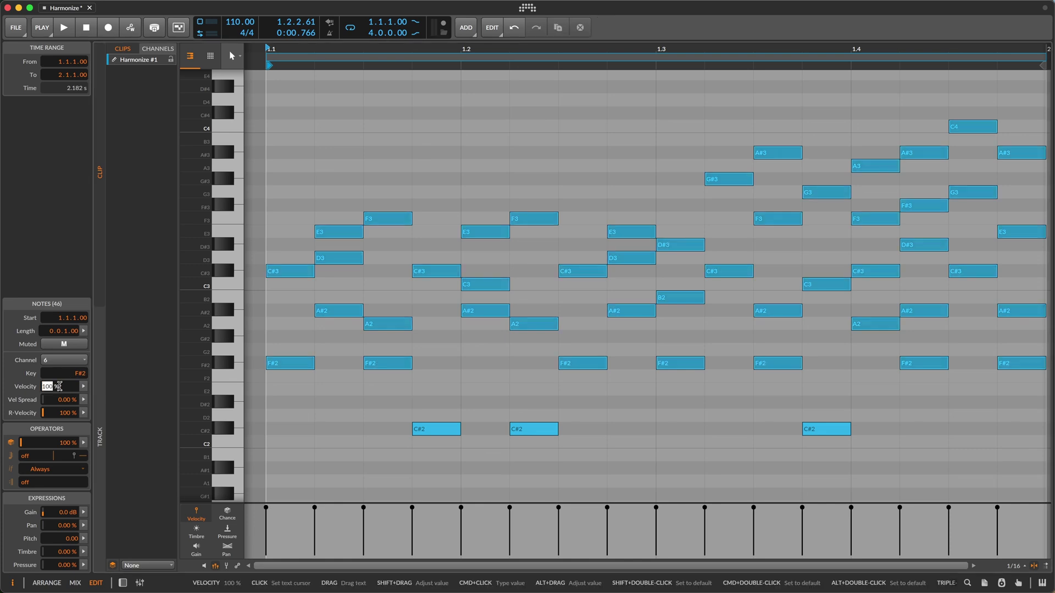
pyautogui.write('70')
pyautogui.press('Return')
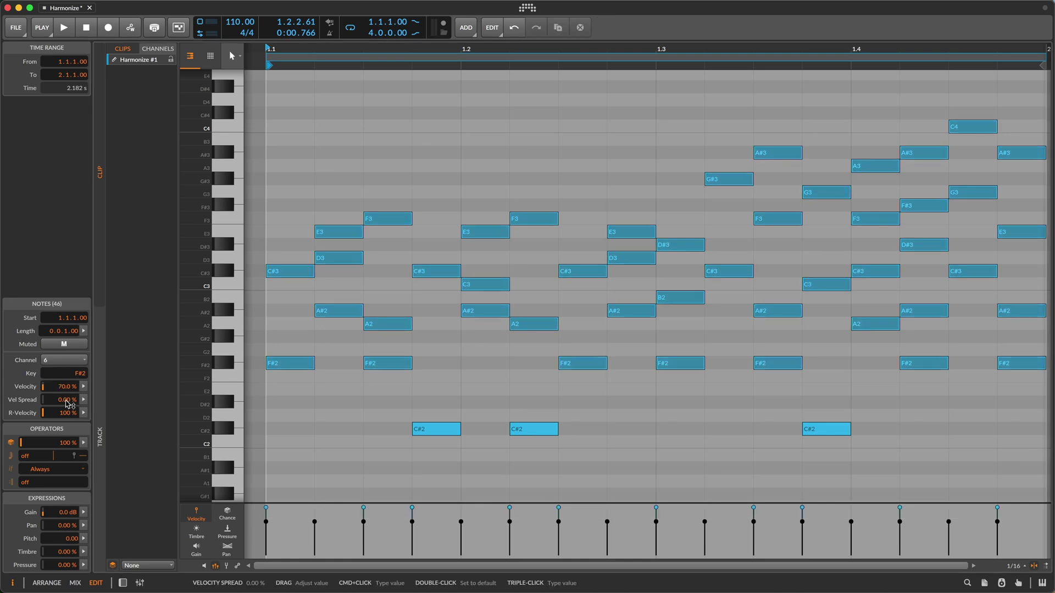
pyautogui.tripleClick(66, 400)
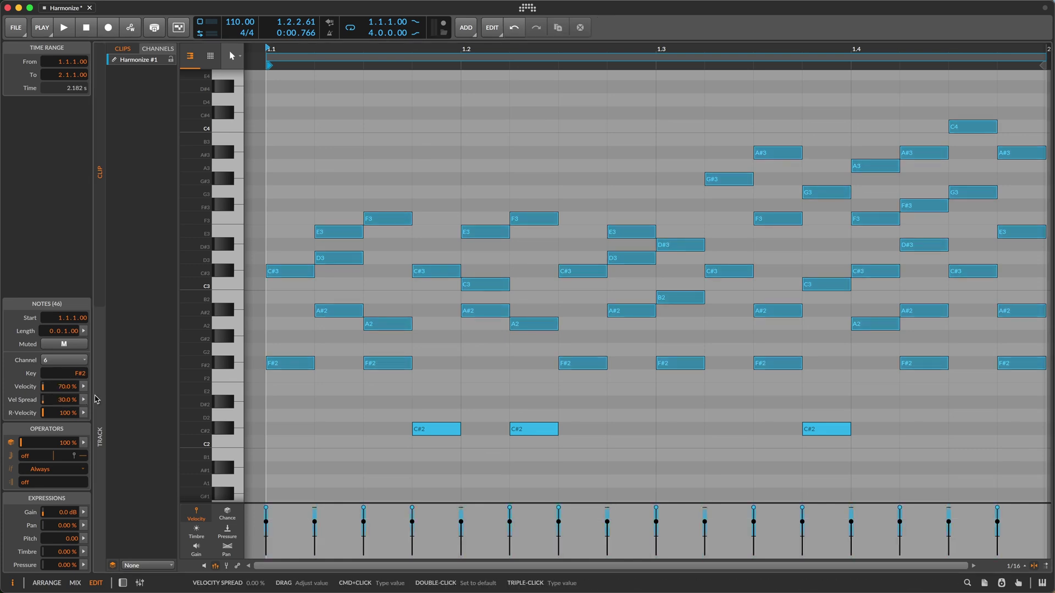
pyautogui.click(281, 340)
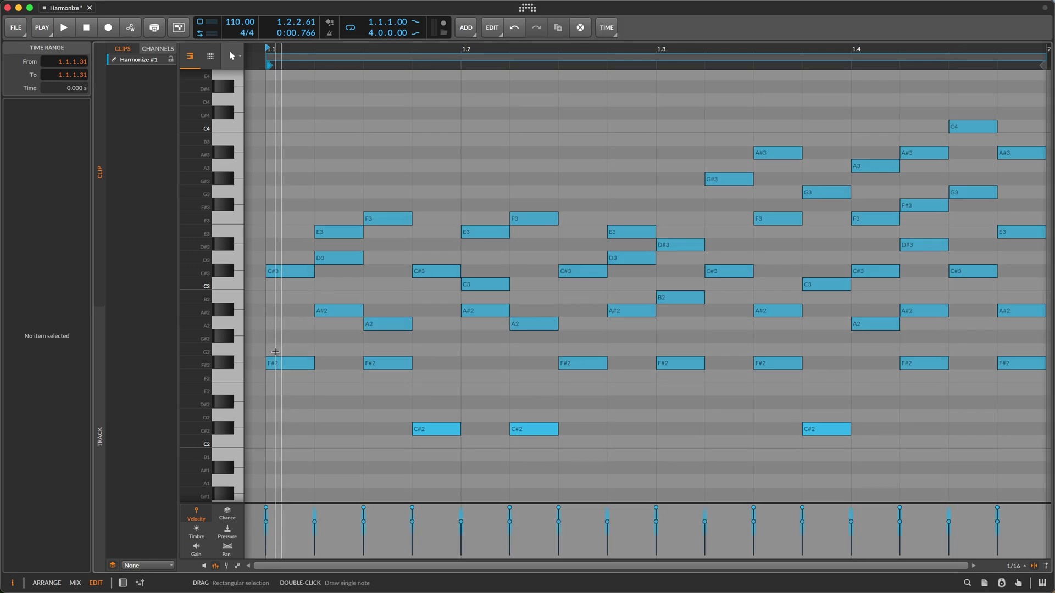
# Step: Give all notes from A2 to F3 a 68% chance and the occurrence condition without Prev Key
pyautogui.moveTo(276, 352); pyautogui.dragTo(1021, 222)
pyautogui.moveTo(68, 448); pyautogui.dragTo(68, 458)
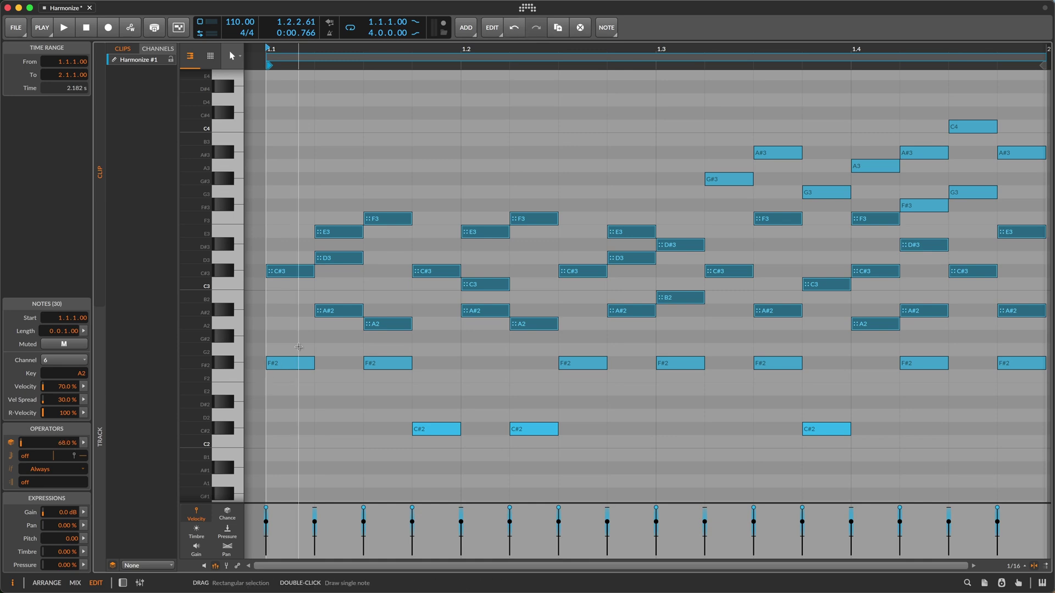
pyautogui.click(55, 469)
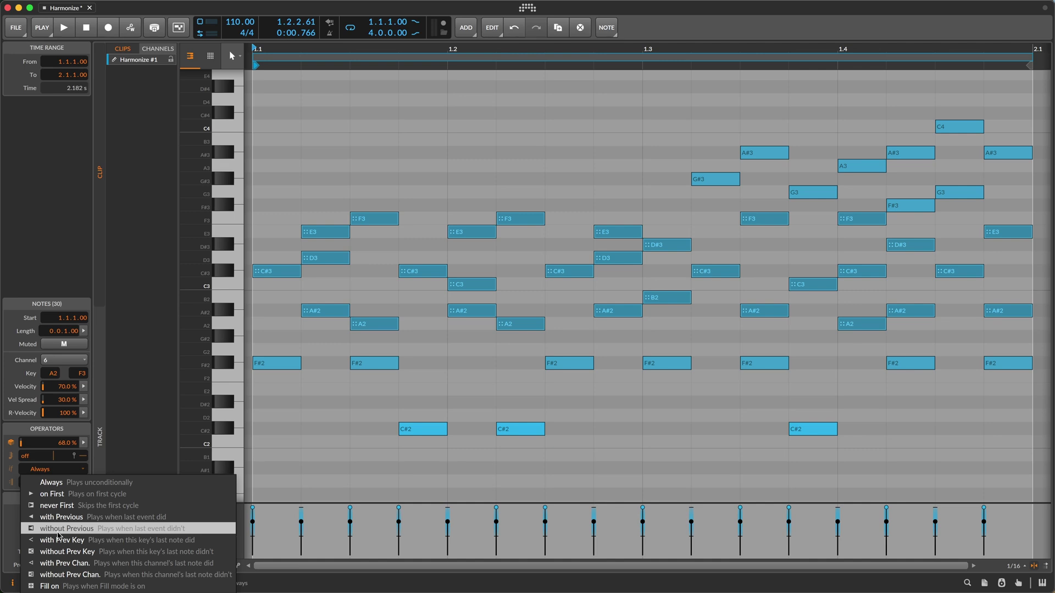
pyautogui.click(61, 552)
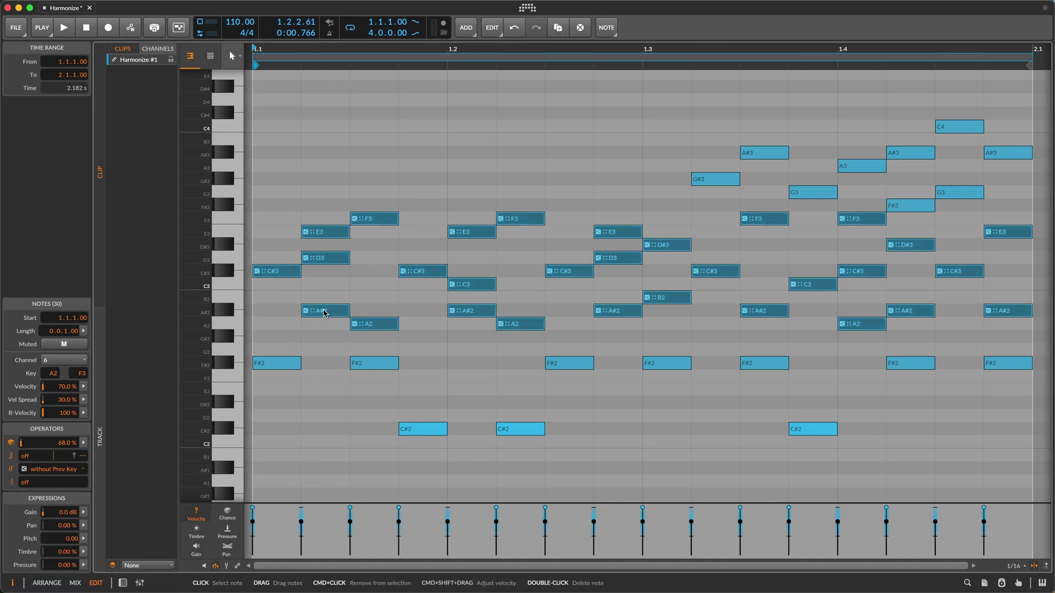
# Step: Set the occurrence condition back to Always for C#3 at 1.1.1, A#2 and E3 at 1.1.2, and A2 at 1.1.3
pyautogui.click(373, 325)
pyautogui.keyDown('super'); pyautogui.click(324, 312); pyautogui.keyUp('super')
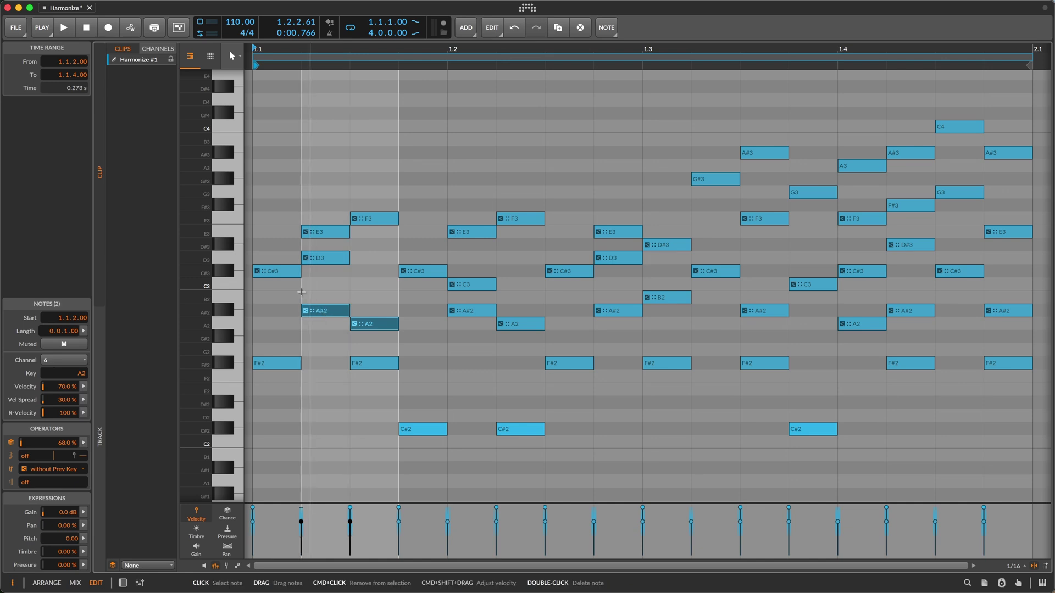
pyautogui.keyDown('super'); pyautogui.click(276, 272); pyautogui.keyUp('super')
pyautogui.keyDown('super'); pyautogui.click(312, 232); pyautogui.keyUp('super')
pyautogui.click(52, 469)
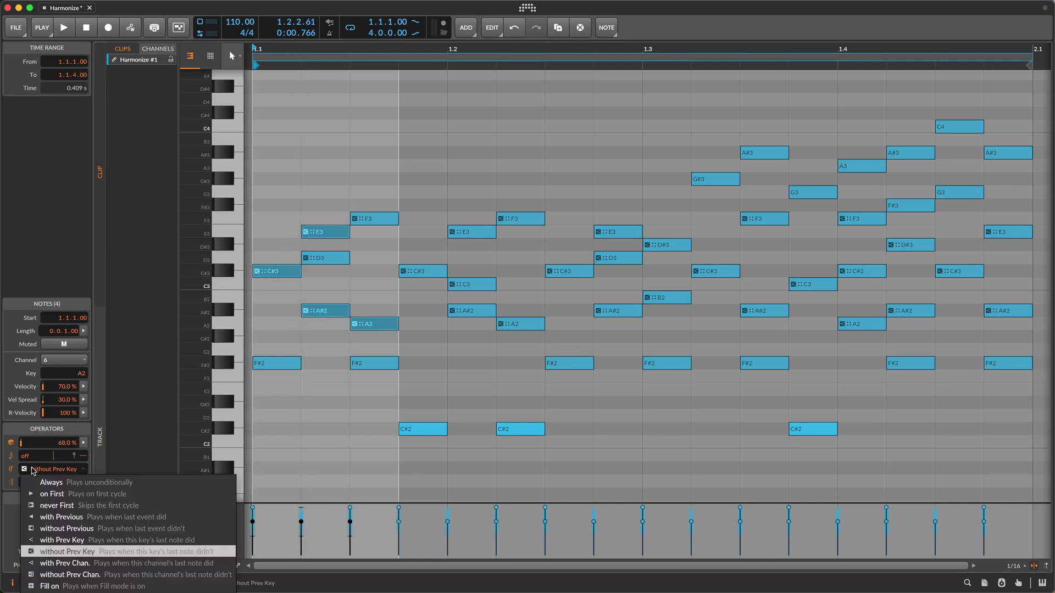
pyautogui.click(44, 481)
pyautogui.click(371, 416)
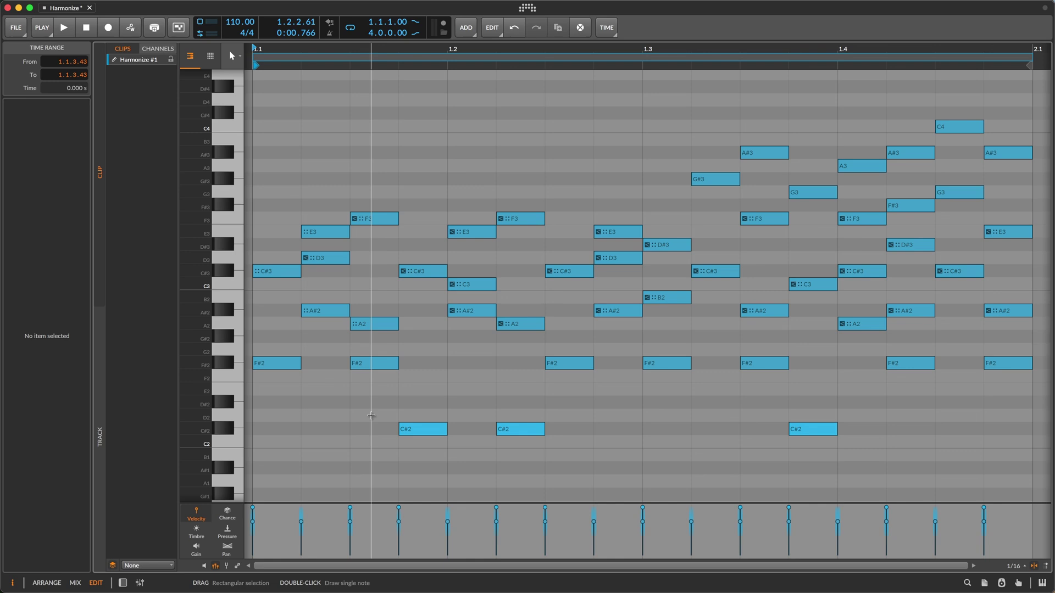
# Step: Play the Harmonize #1 clip to hear the chance and occurrence variations
pyautogui.press('r')
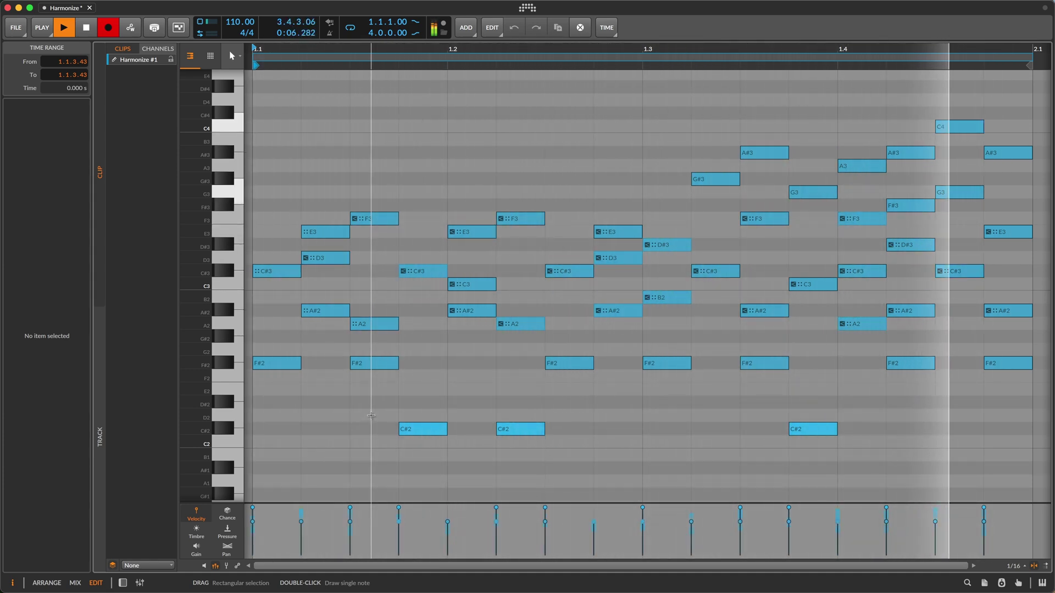
pyautogui.scroll(-2, 371, 415)
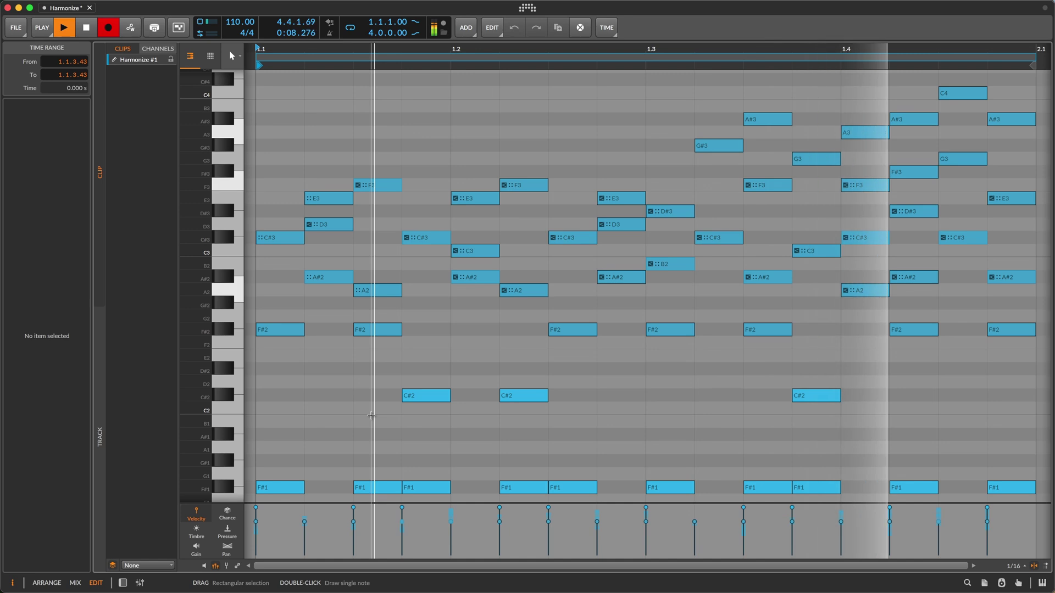
pyautogui.press('space')
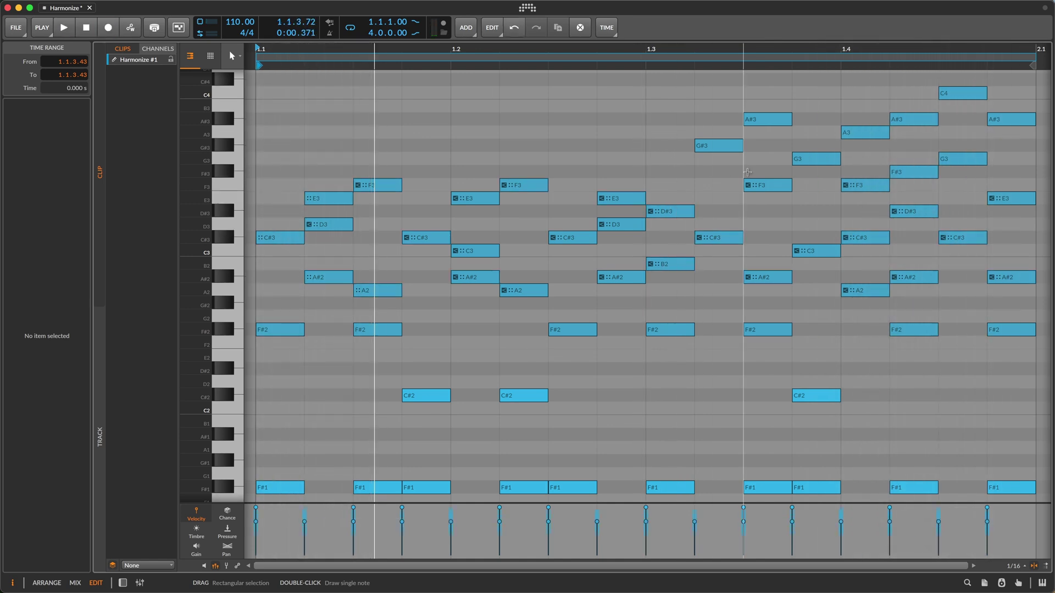
# Step: Set the G3, A3, F#3 and G3 notes from 1.3.4 to 1.4.3 to recurrence length 2, playing only on the second cycle
pyautogui.moveTo(761, 172); pyautogui.dragTo(958, 131)
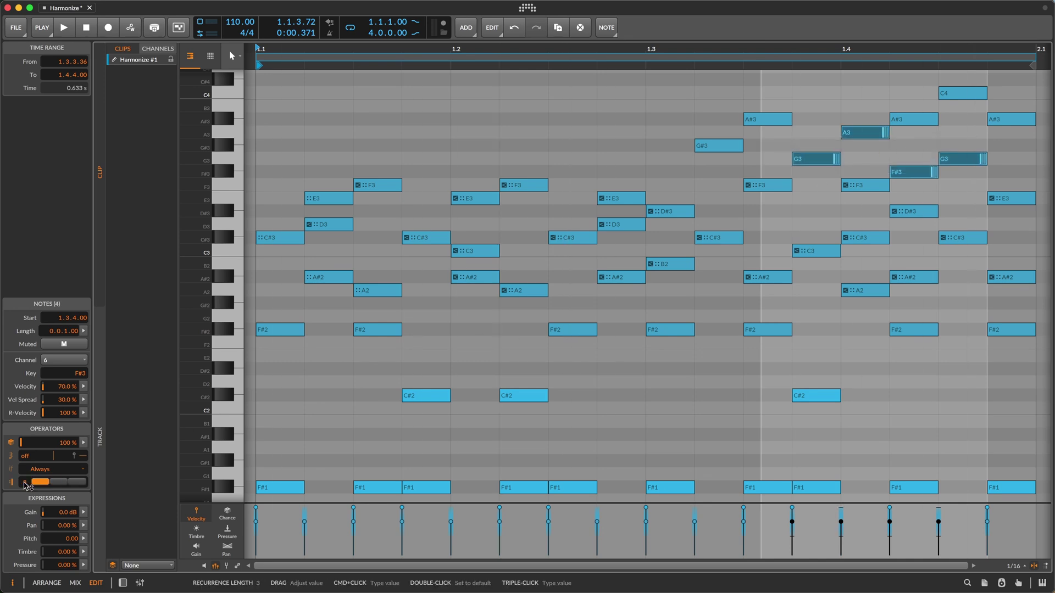
pyautogui.moveTo(25, 485); pyautogui.dragTo(44, 485)
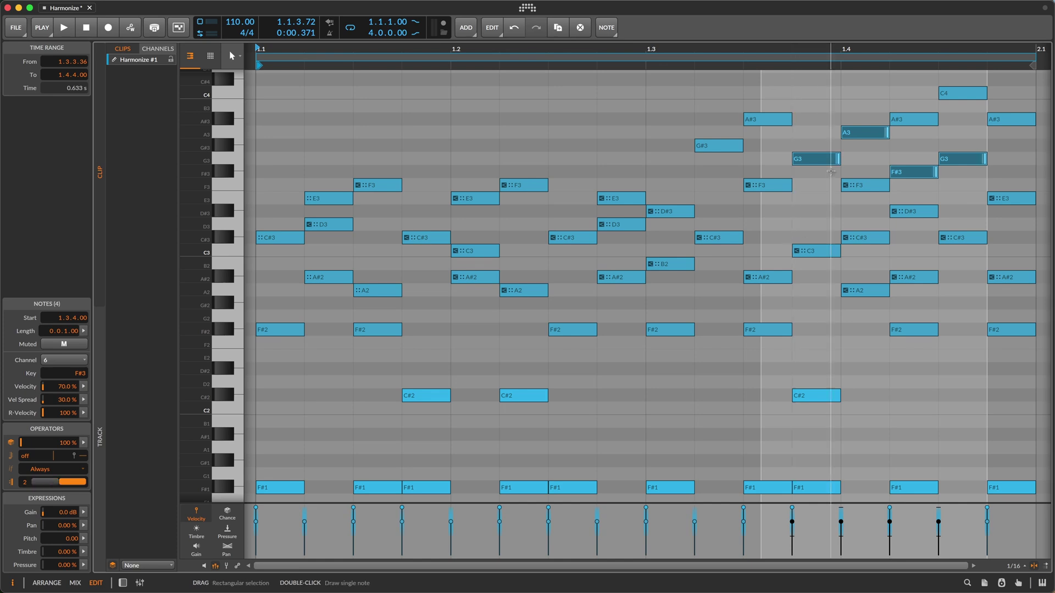
# Step: Set the G#3, three A#3 and C4 notes from 1.3.2 to 1.4.4 to recurrence length 4, playing only on the fourth cycle
pyautogui.click(715, 146)
pyautogui.keyDown('shift'); pyautogui.click(767, 119); pyautogui.keyUp('shift')
pyautogui.keyDown('shift'); pyautogui.click(908, 120); pyautogui.keyUp('shift')
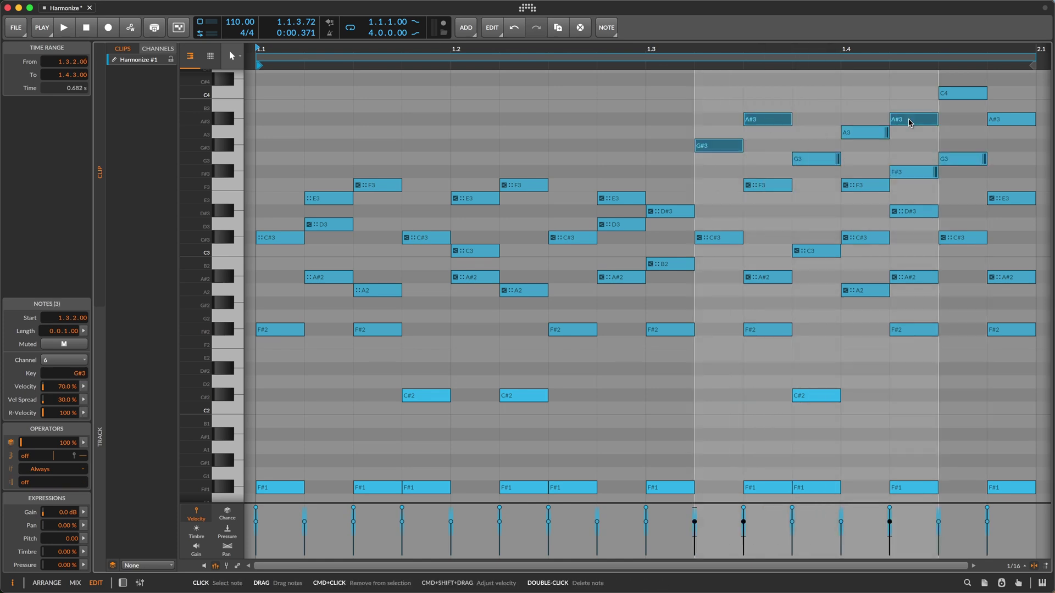
pyautogui.keyDown('shift'); pyautogui.click(1011, 119); pyautogui.keyUp('shift')
pyautogui.keyDown('shift'); pyautogui.click(963, 93); pyautogui.keyUp('shift')
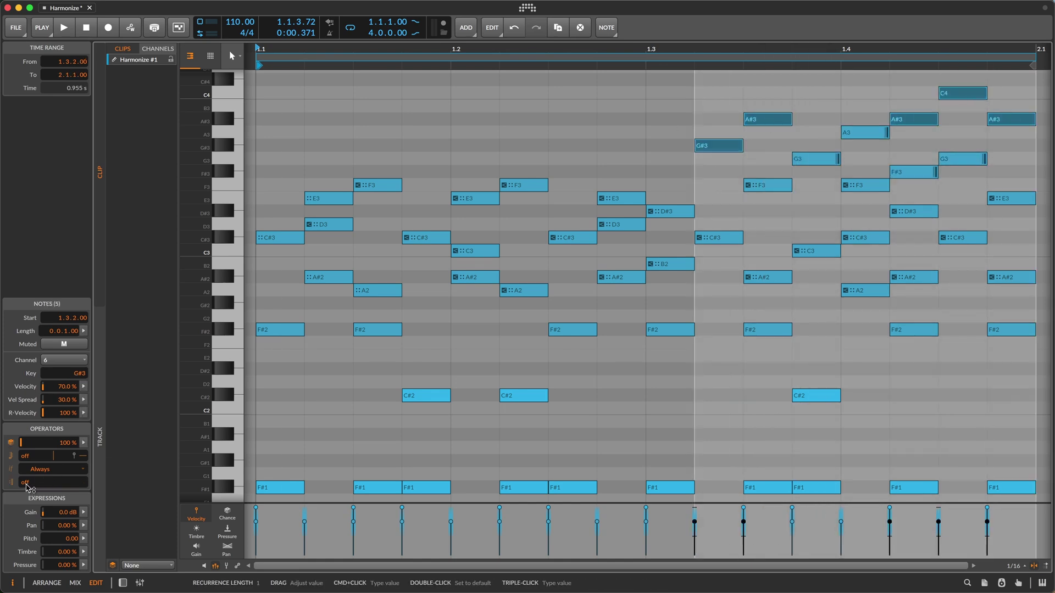
pyautogui.moveTo(26, 486); pyautogui.dragTo(52, 486)
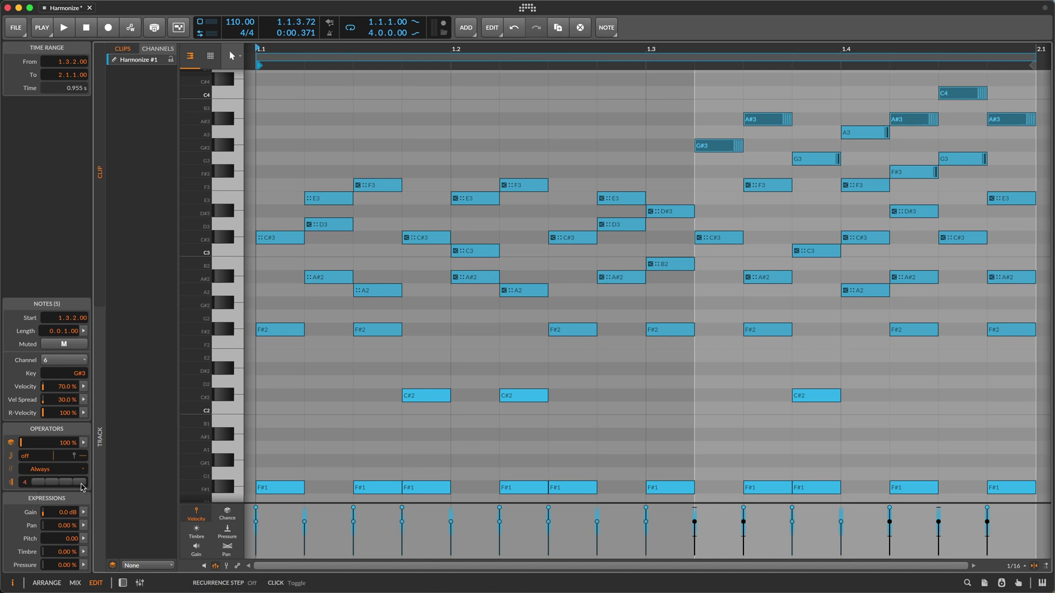
# Step: Play the Harmonize #1 clip and make G#3 at 1.3.2 also play on the second of its four cycles
pyautogui.press('r')
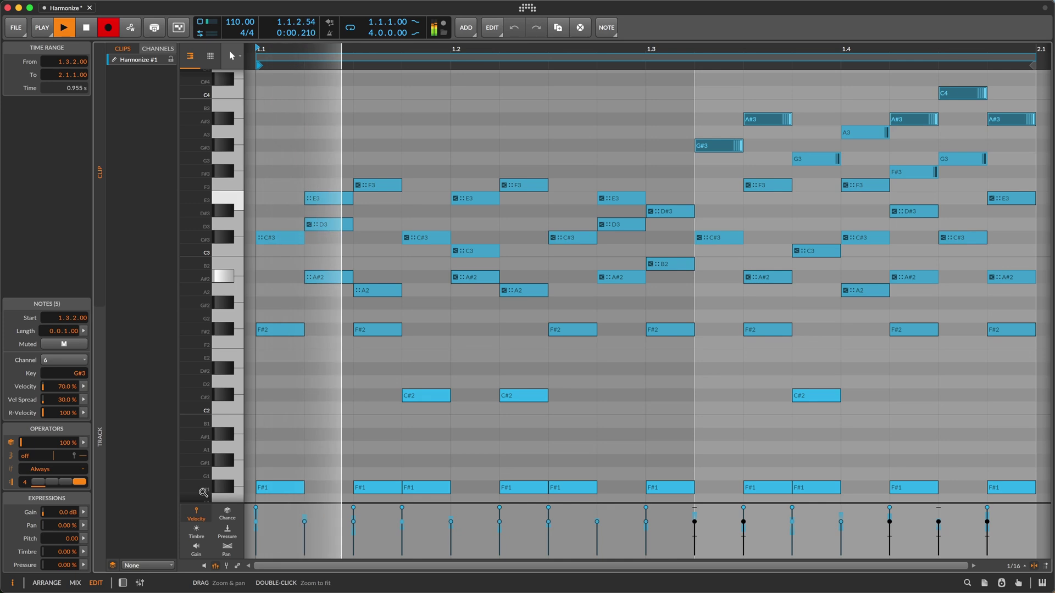
pyautogui.click(715, 145)
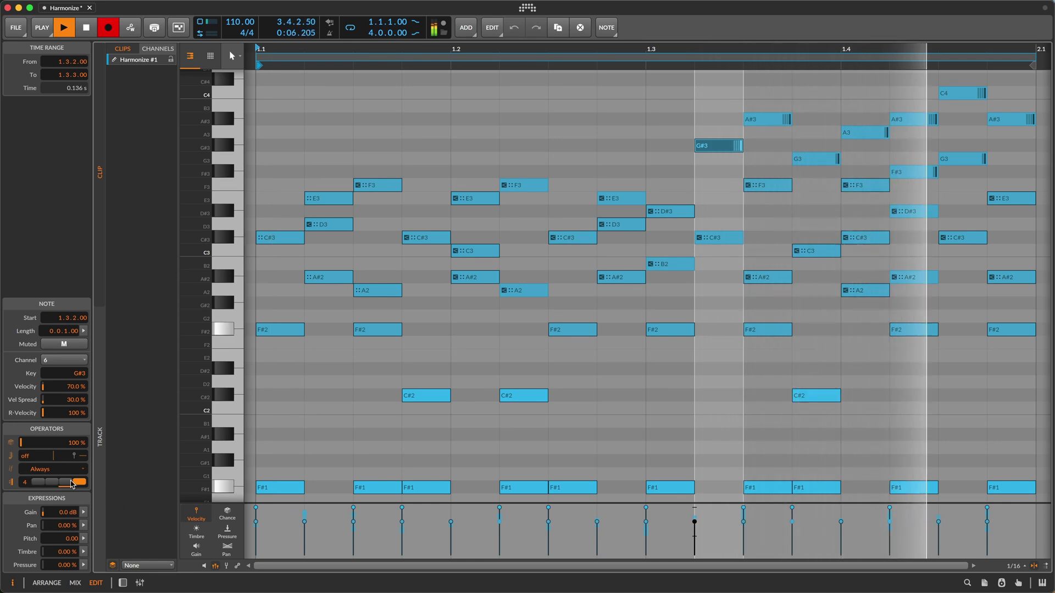
pyautogui.click(52, 482)
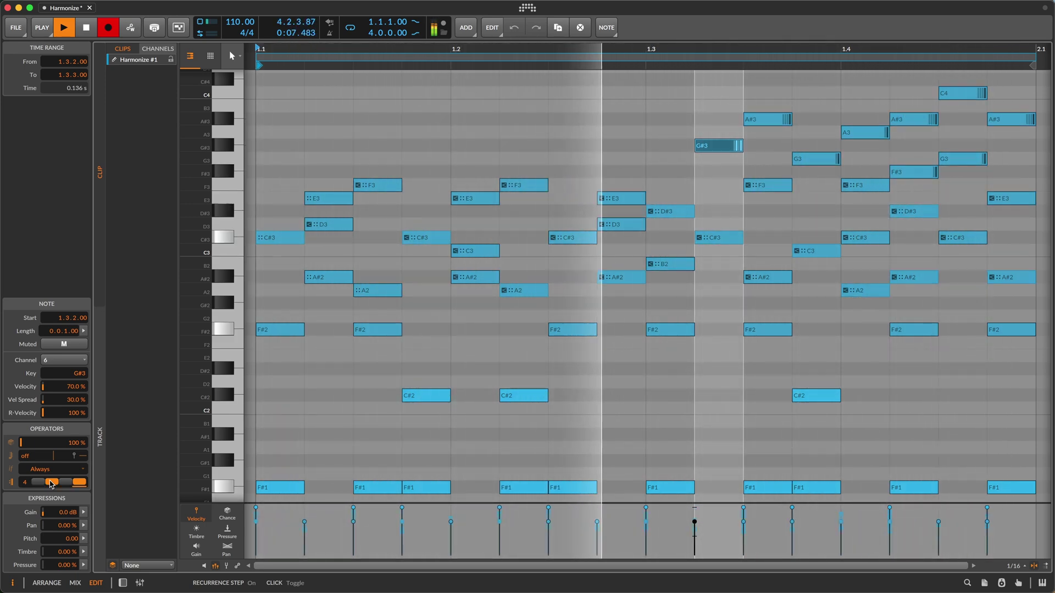
pyautogui.press('space')
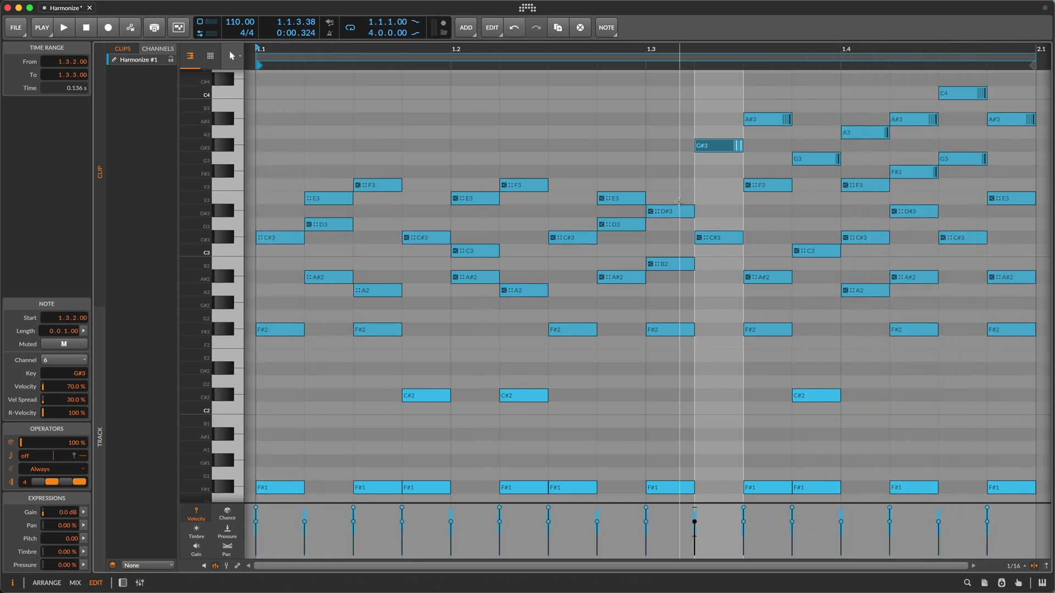
# Step: Delete the two D#3 notes at 1.3.1 and 1.4.3
pyautogui.click(690, 214)
pyautogui.keyDown('shift'); pyautogui.click(925, 214); pyautogui.keyUp('shift')
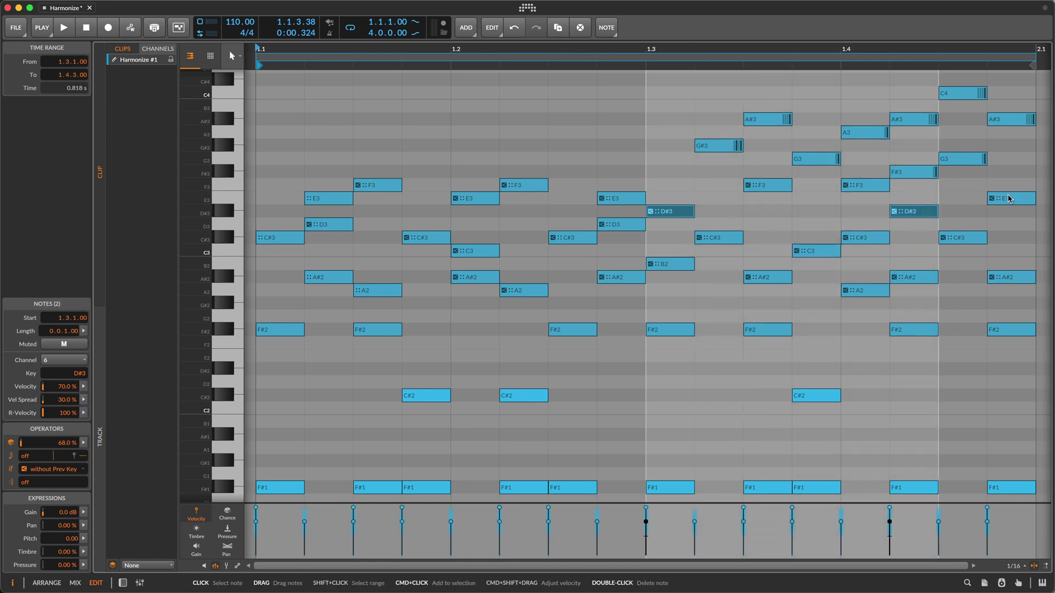
pyautogui.press('Delete')
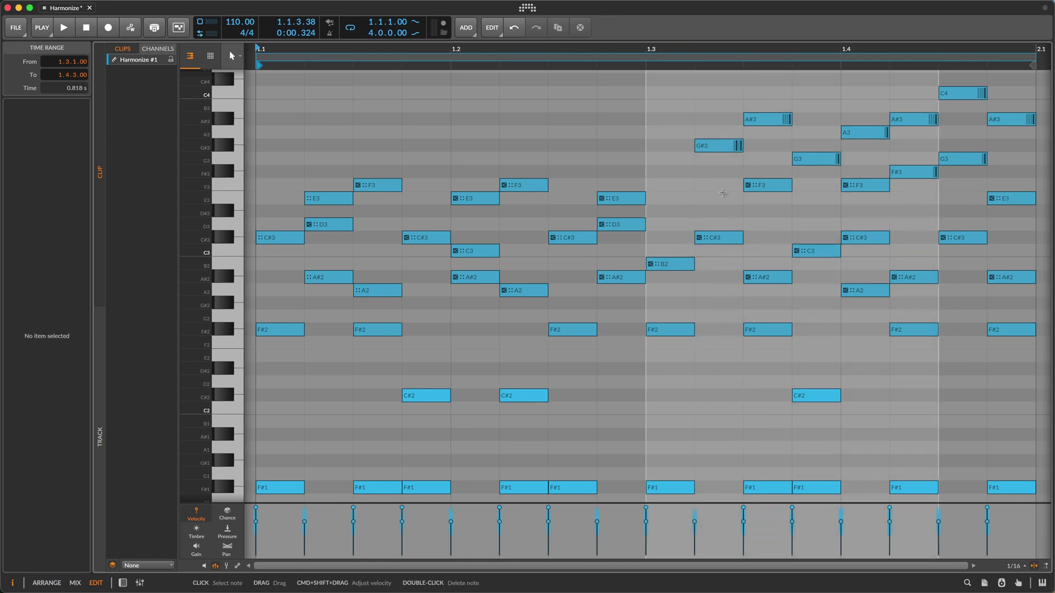
# Step: Add a D#3 note from 1.3.1 to 2.1.1 with 17 accelerating repeats, 0% velocity spread and velocity rising from 0%
pyautogui.doubleClick(670, 213)
pyautogui.moveTo(690, 215); pyautogui.dragTo(1031, 219)
pyautogui.moveTo(77, 390); pyautogui.dragTo(85, 456)
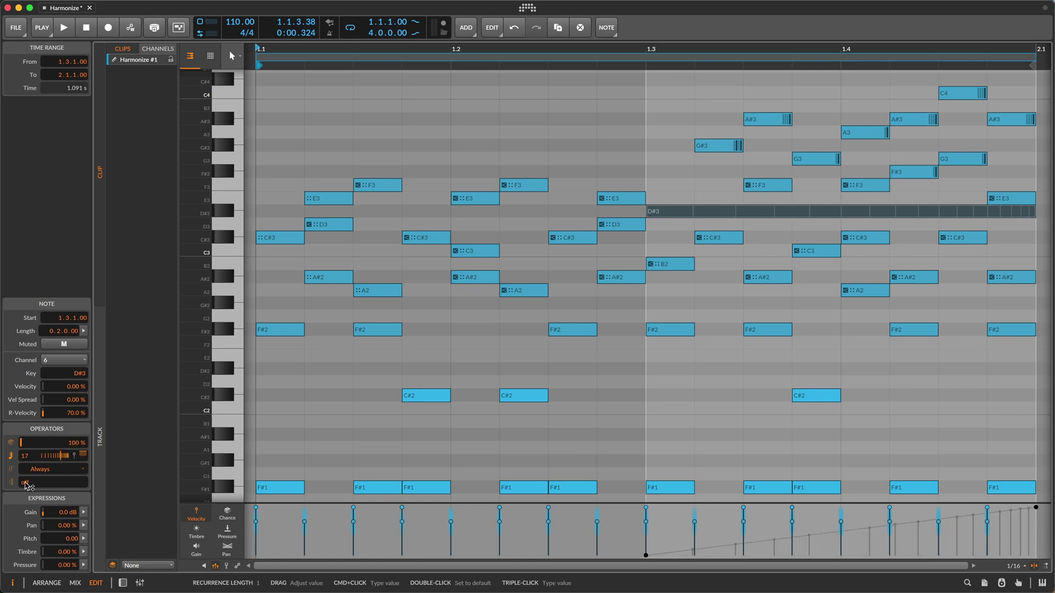
# Step: Set the long D#3 note to recurrence length 4, playing only on the third cycle, and play the clip
pyautogui.moveTo(26, 485); pyautogui.dragTo(27, 480)
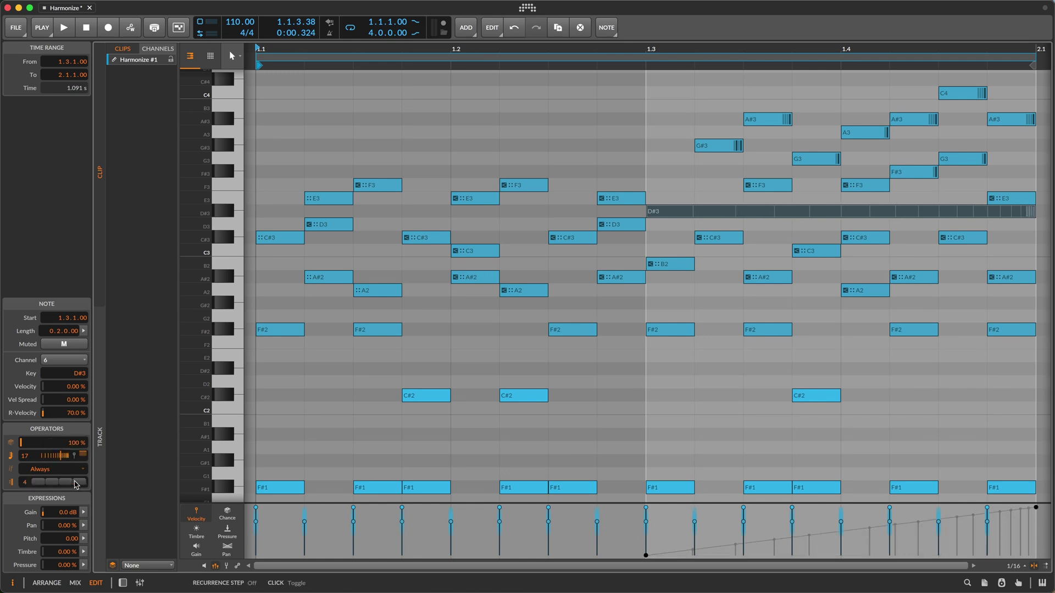
pyautogui.press('space')
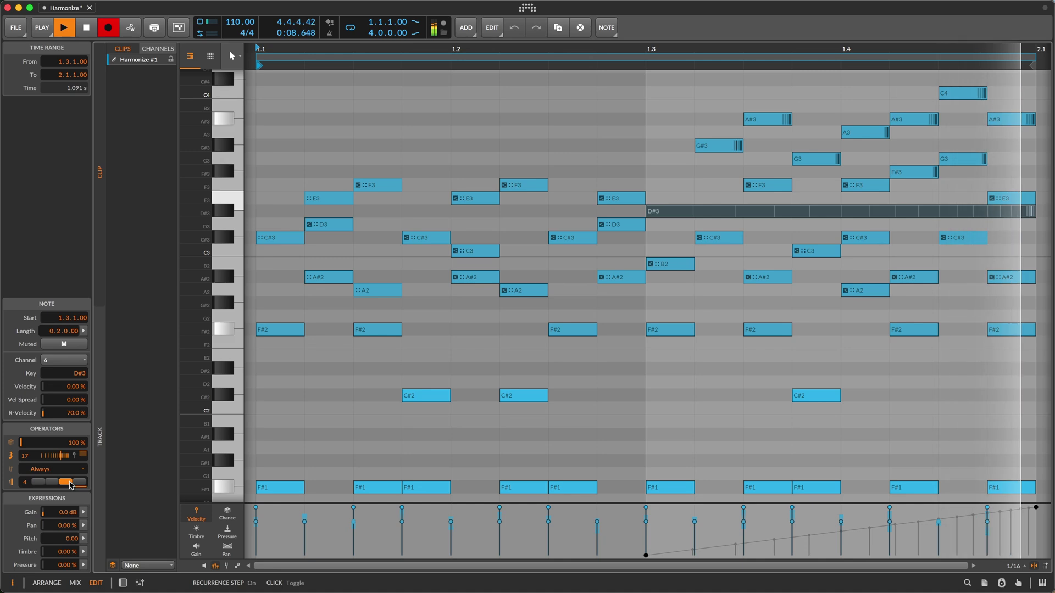
pyautogui.press('space')
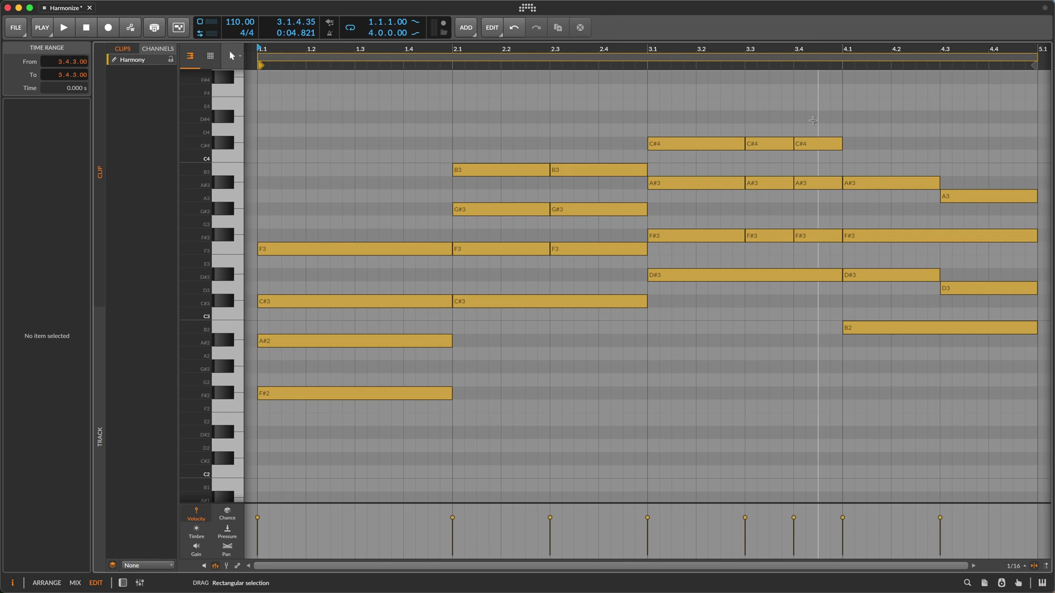
# Step: Copy the Harmony clip's three upper voices in bars 2 and 3 one octave down, give the copies 29.5% chance, and play the result
pyautogui.moveTo(813, 121); pyautogui.dragTo(465, 407)
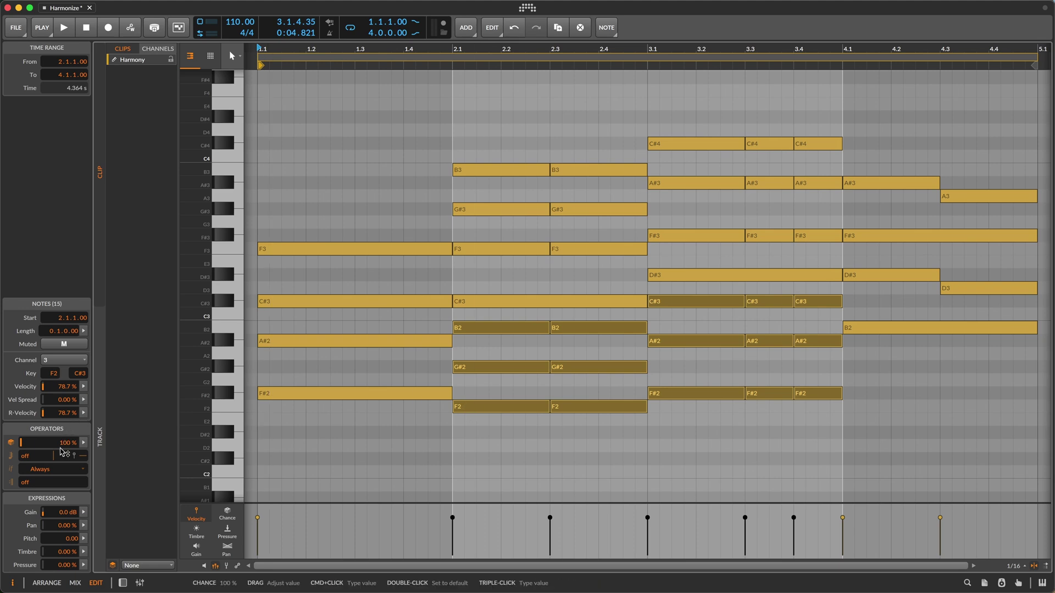
pyautogui.moveTo(65, 445); pyautogui.dragTo(67, 447)
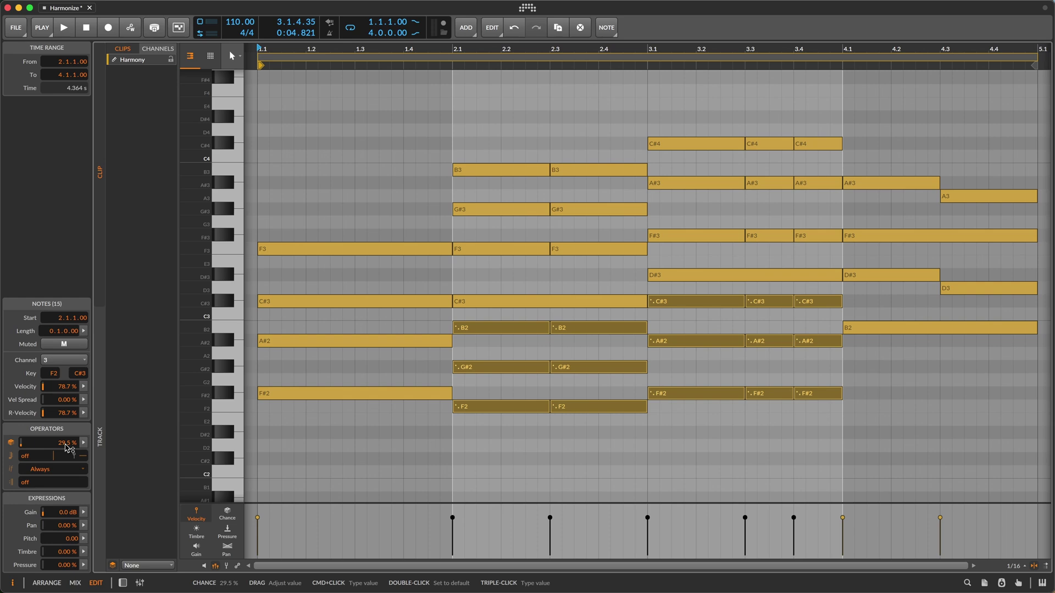
pyautogui.click(296, 482)
pyautogui.press('space')
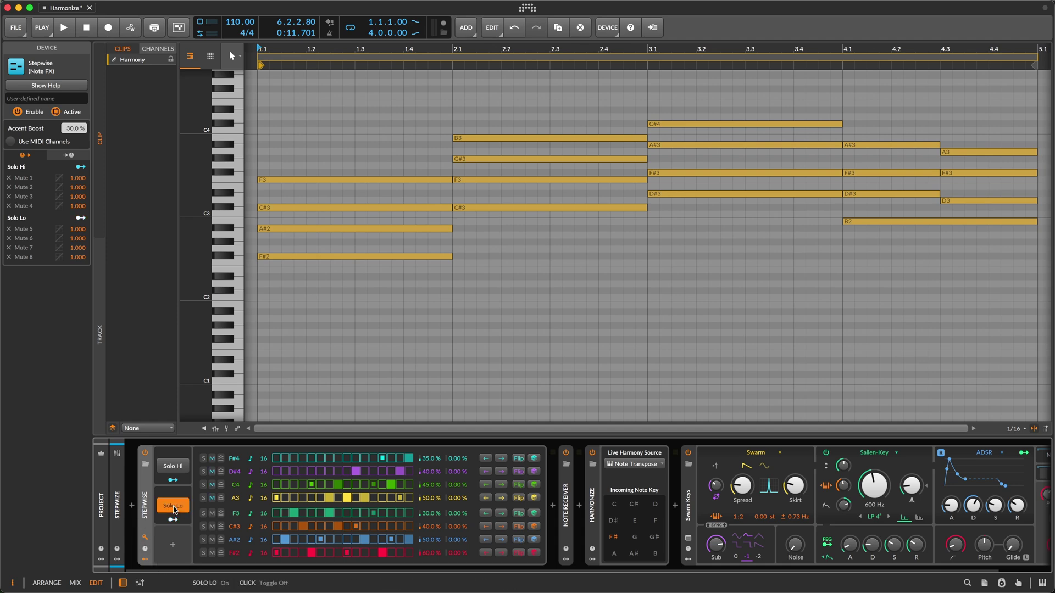
# Step: Play the Stepwise pattern through Harmonize with Solo Lo active, and once more with Solo Hi active instead
pyautogui.hotkey('shift', 'r')
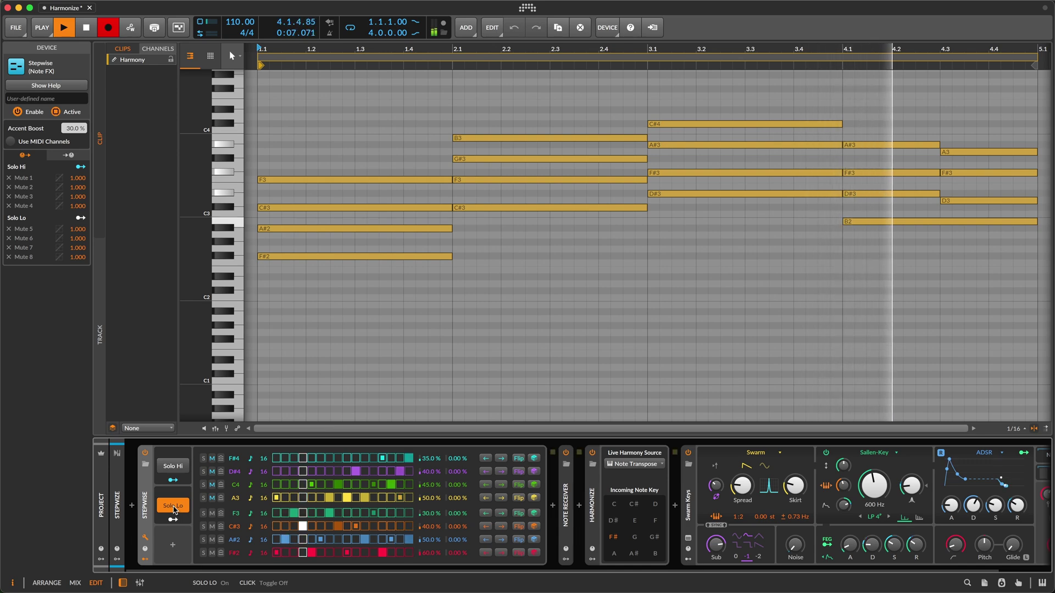
pyautogui.press('space')
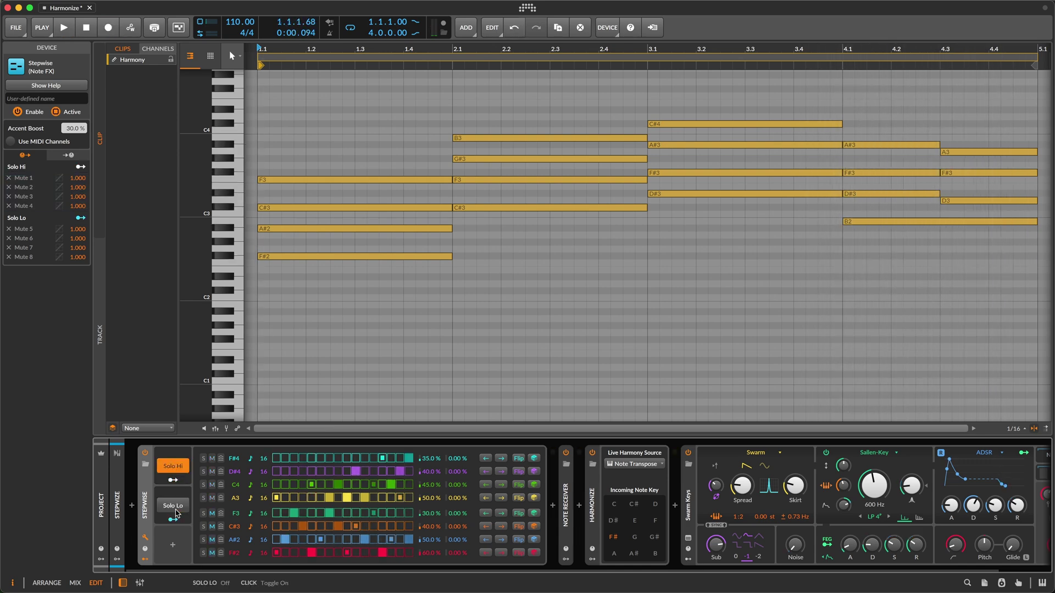
pyautogui.press('space')
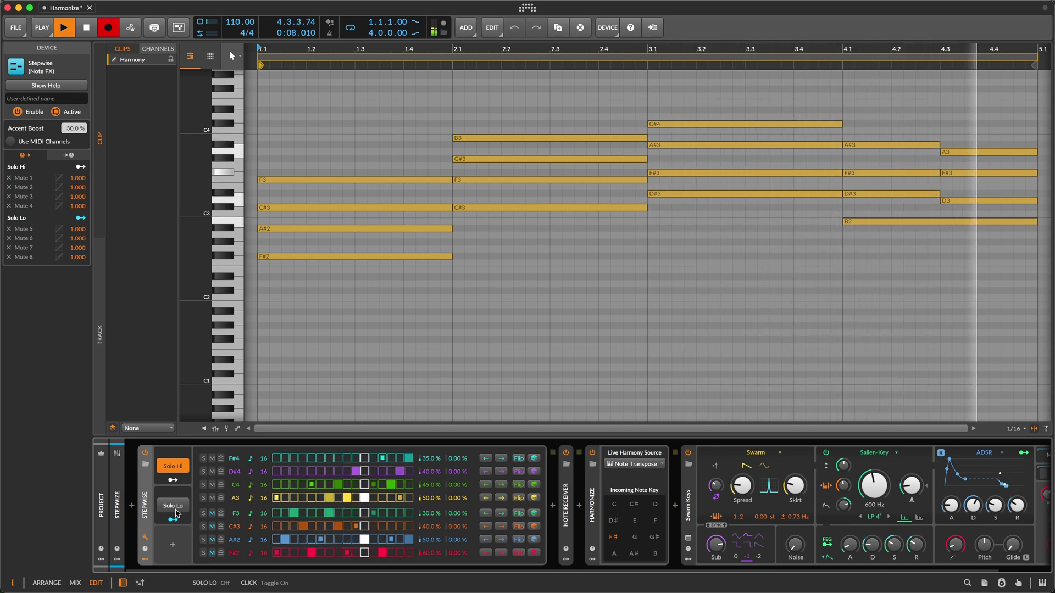
pyautogui.press('space')
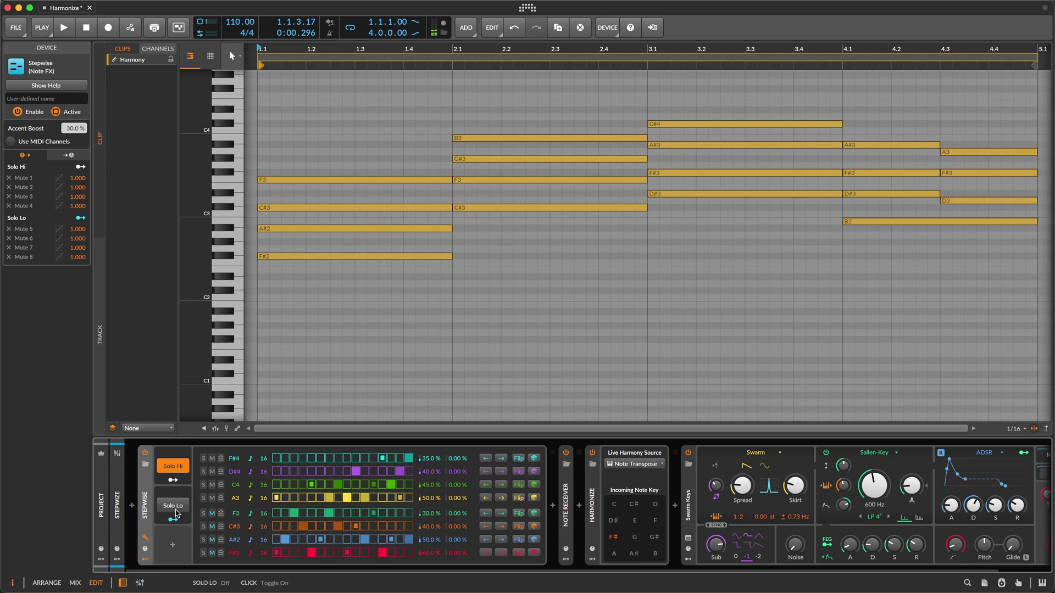
# Step: Turn off Solo Hi on the Stepwise device and play the full pattern through Harmonize
pyautogui.click(170, 467)
pyautogui.press('space')
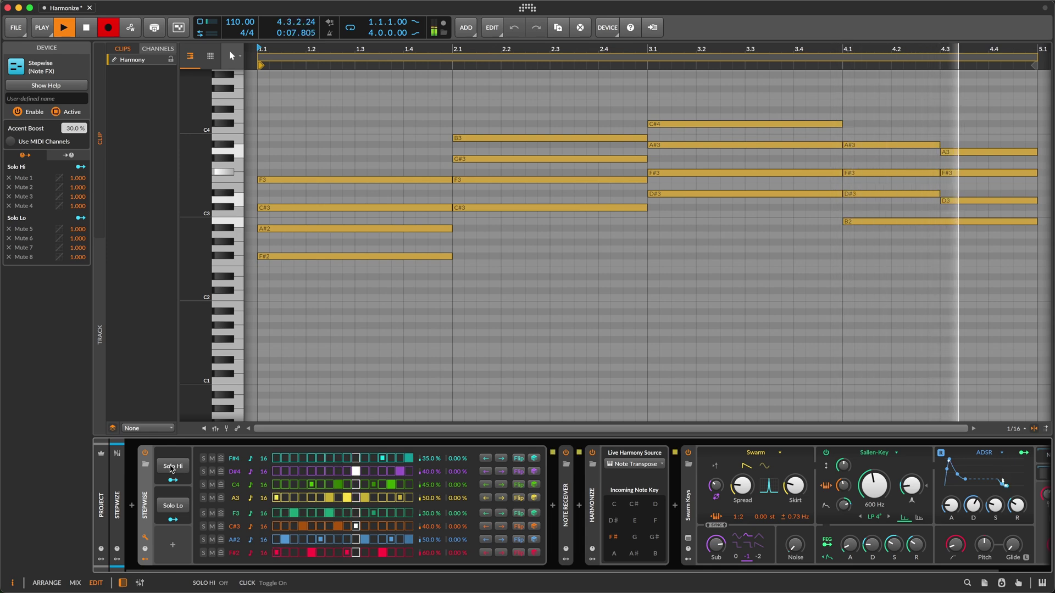
pyautogui.press('space')
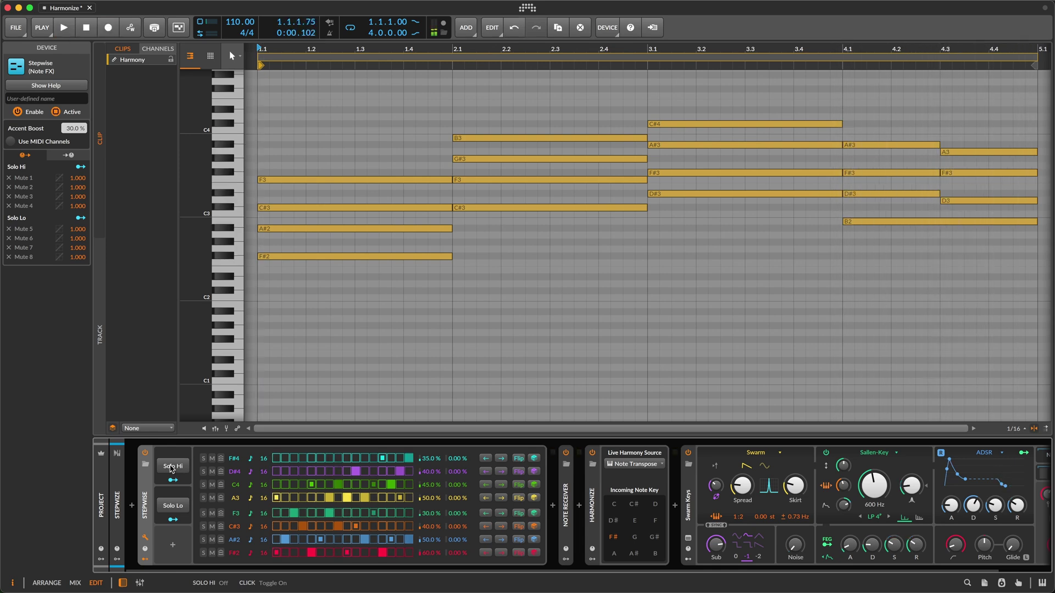